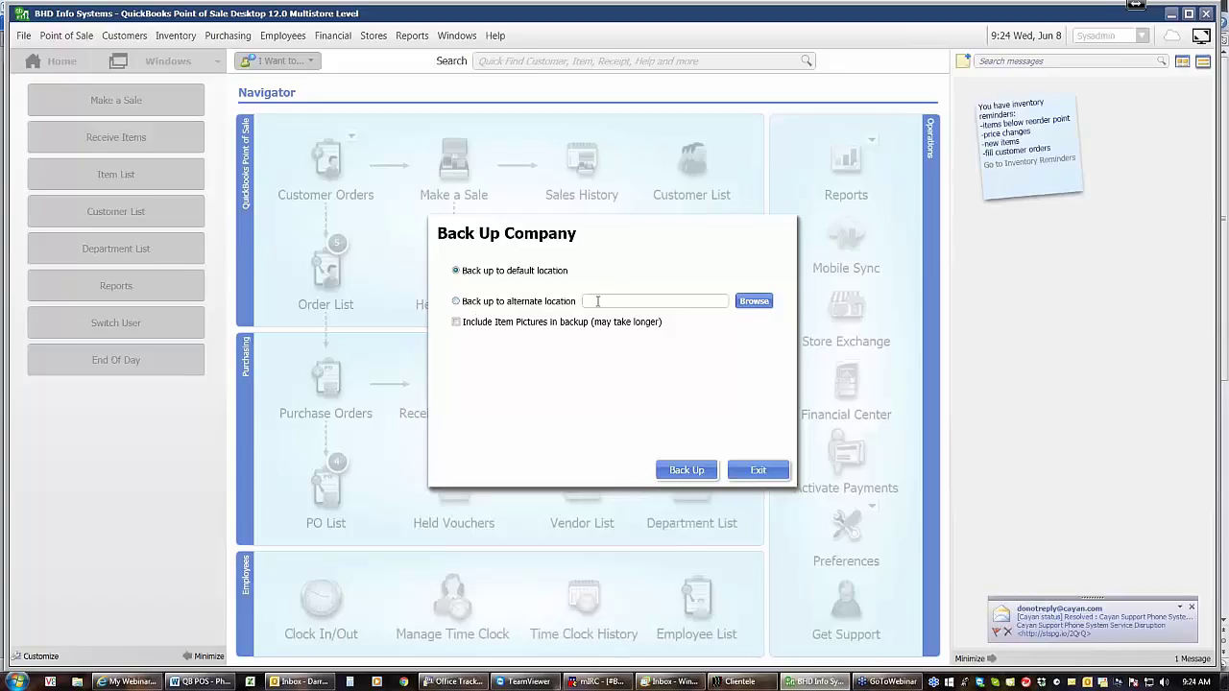
# - Back up the company file to the default location and finish the backup
pyautogui.click(686, 470)
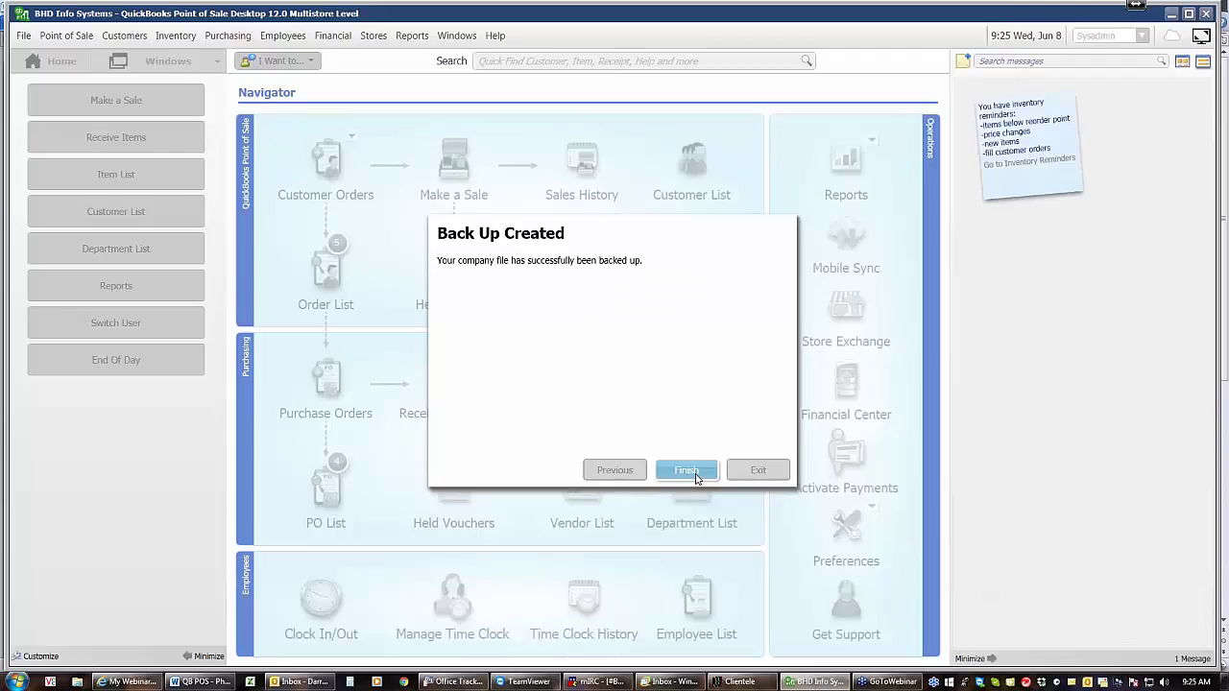
pyautogui.click(686, 470)
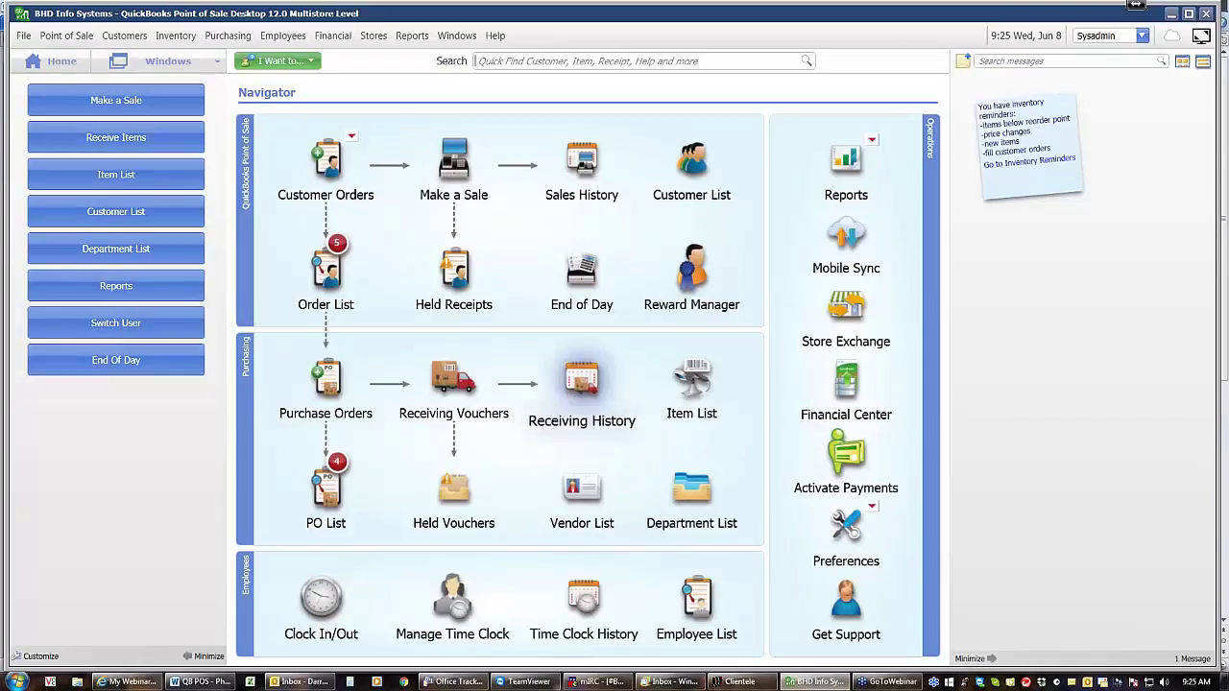
# - Run the Item List report for the current inventory
pyautogui.click(412, 39)
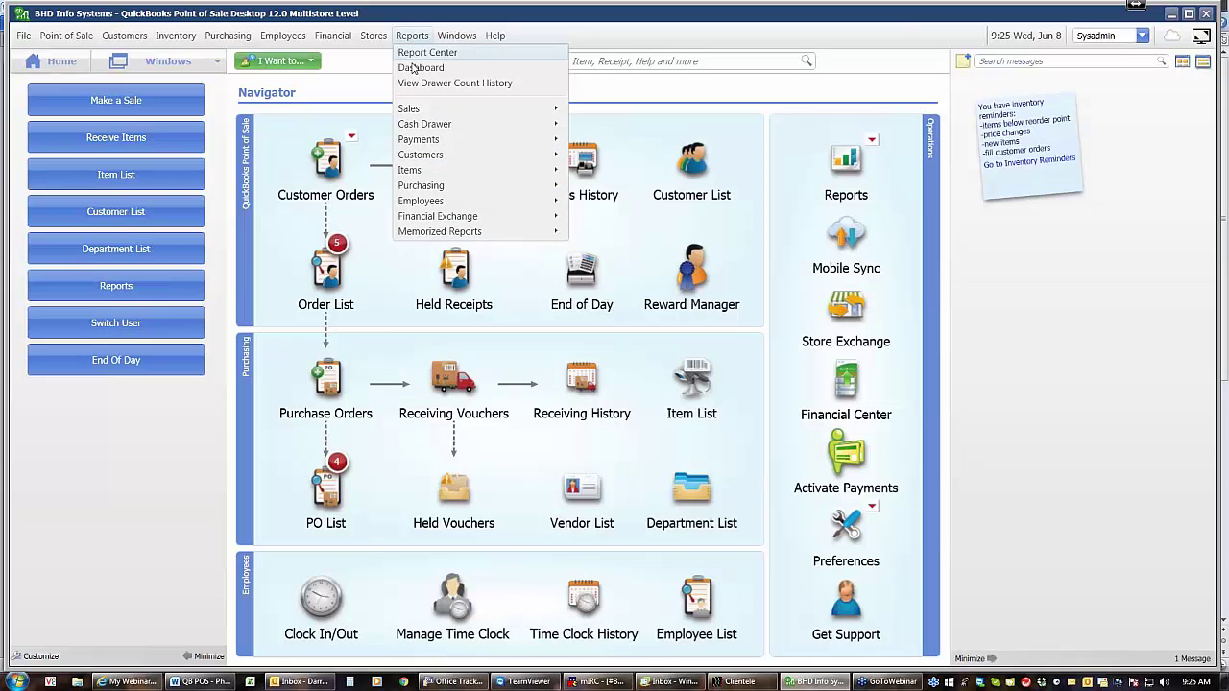
pyautogui.moveTo(555, 170)
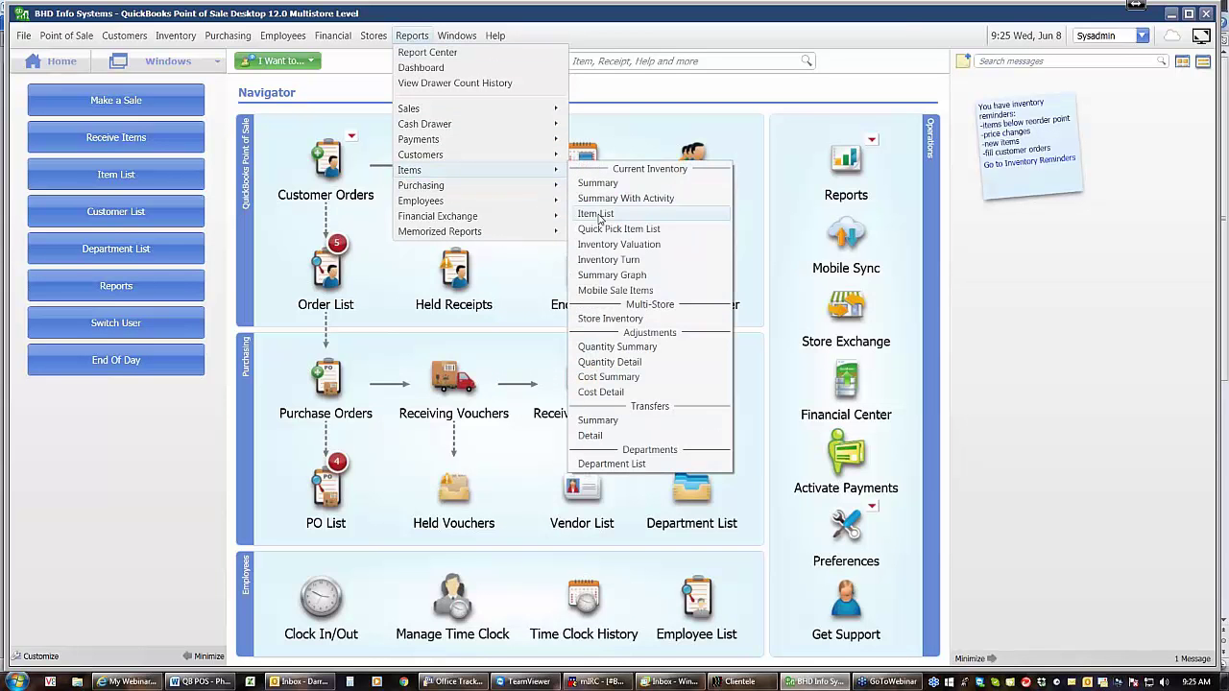
pyautogui.click(596, 215)
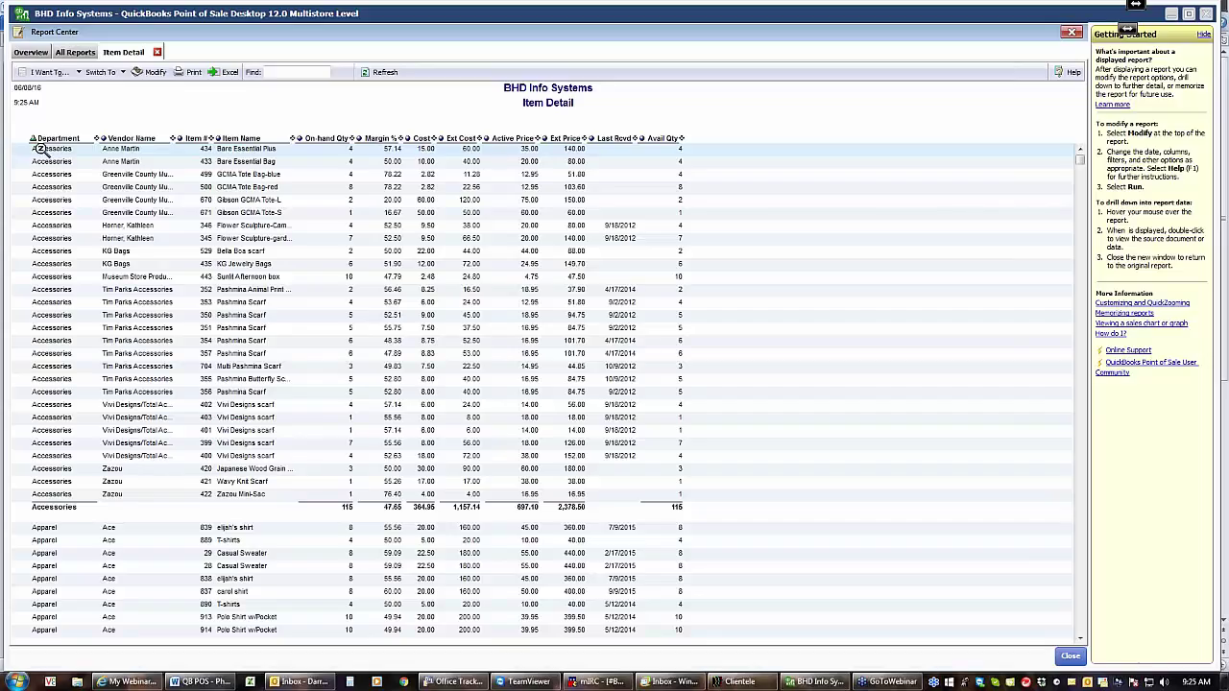
# - Sort the Item Detail report by vendor name and then by department, and close the report
pyautogui.click(106, 139)
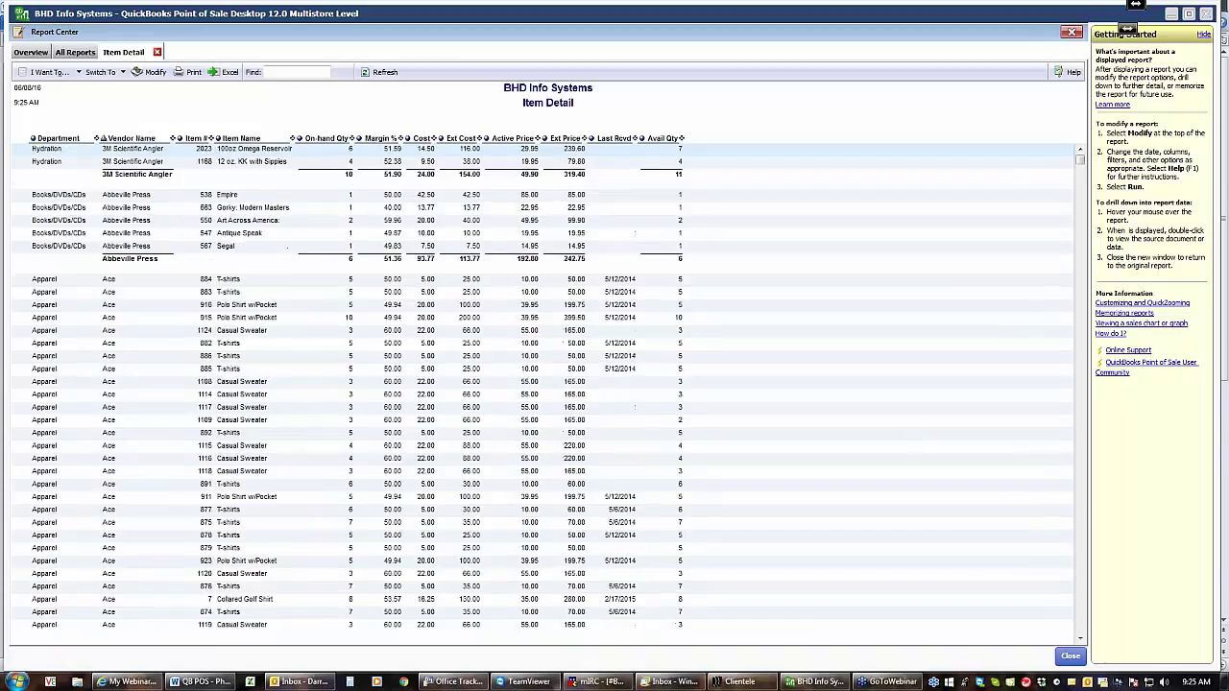
pyautogui.click(58, 140)
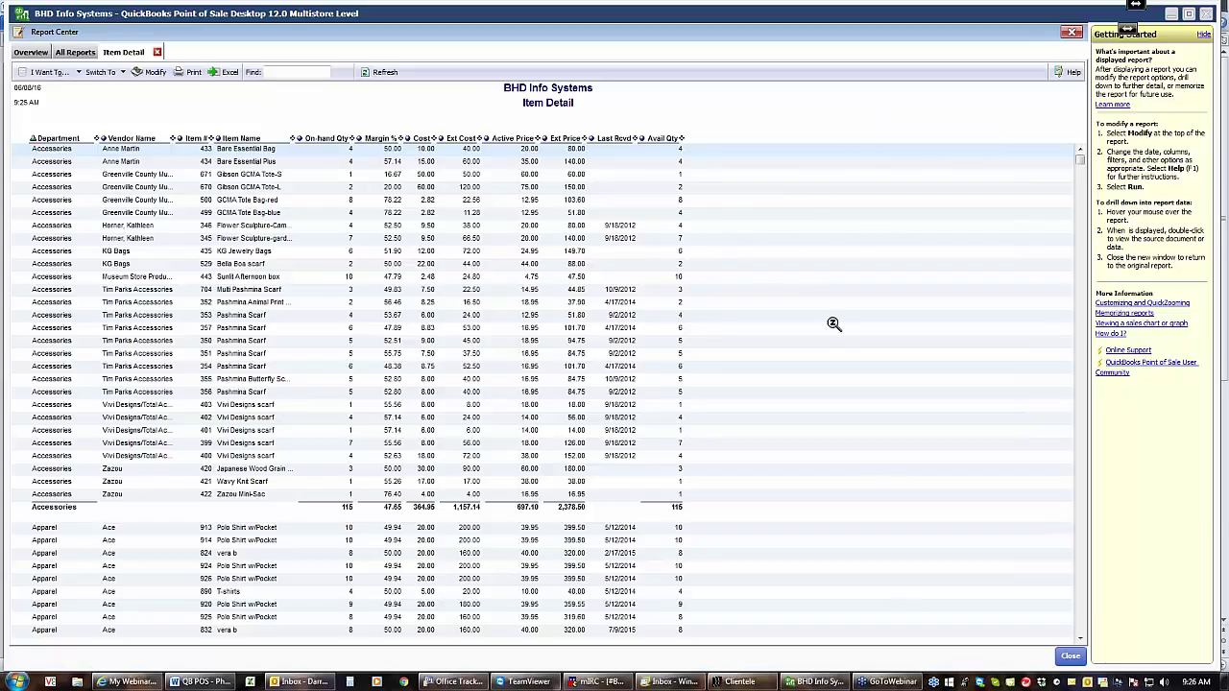
pyautogui.click(1047, 31)
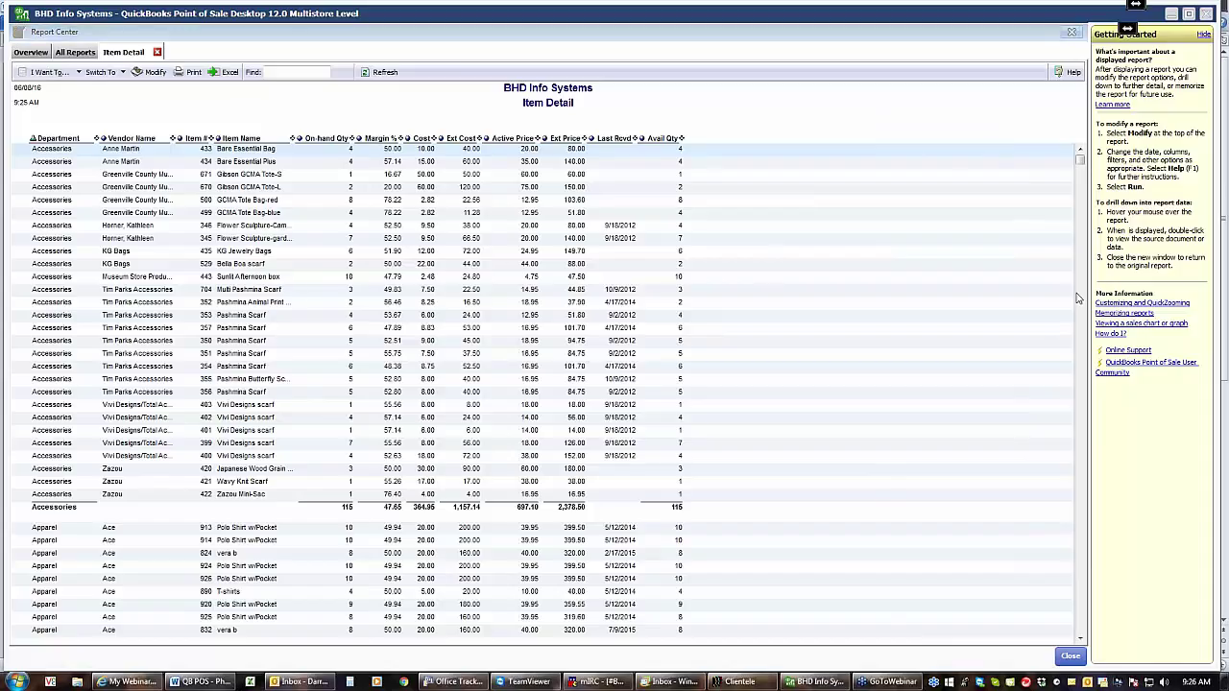
pyautogui.click(1070, 656)
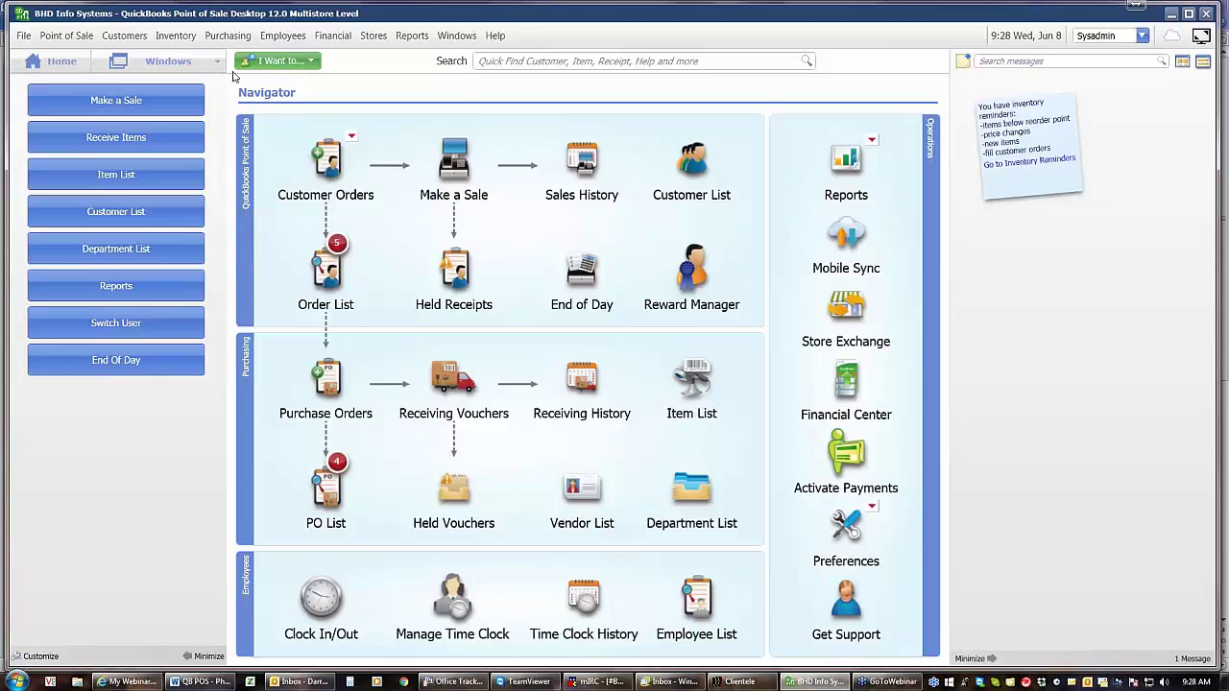
pyautogui.click(178, 36)
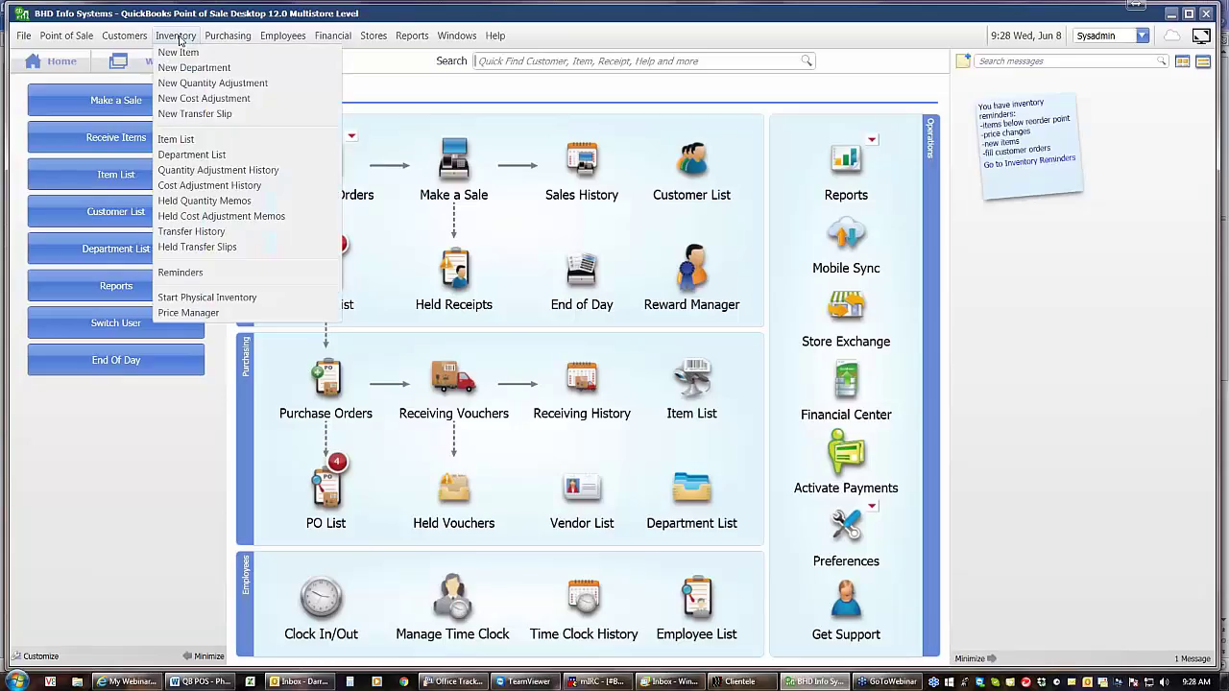
pyautogui.click(213, 299)
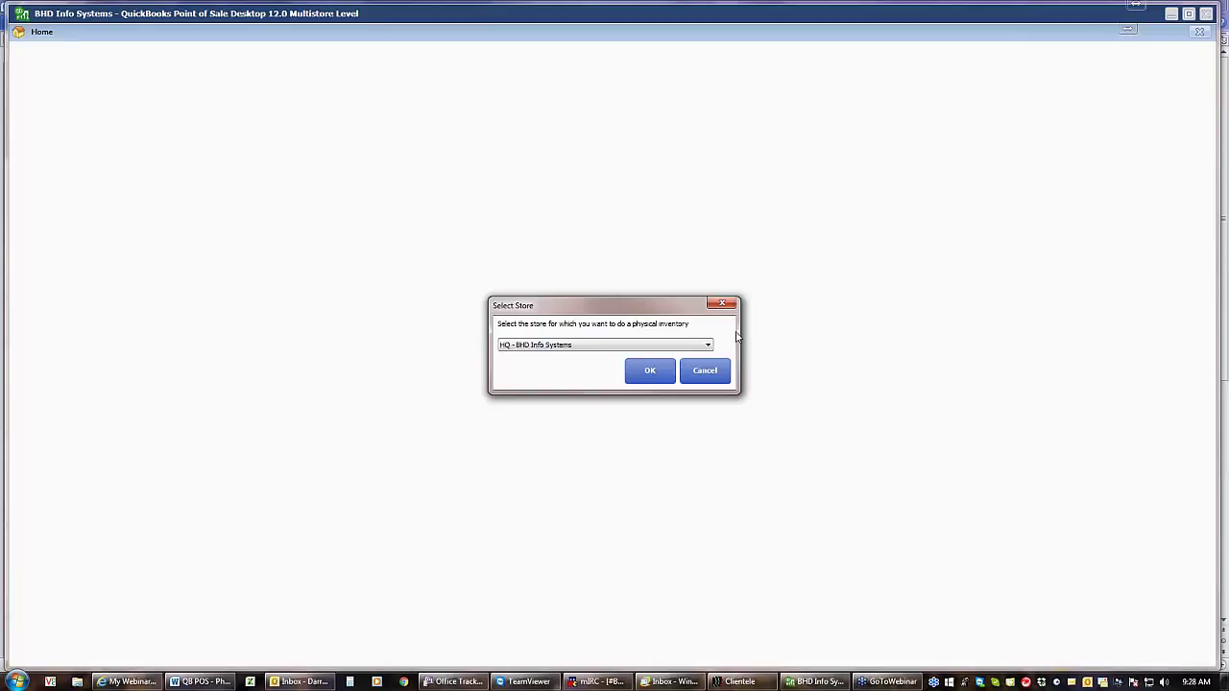
pyautogui.click(708, 348)
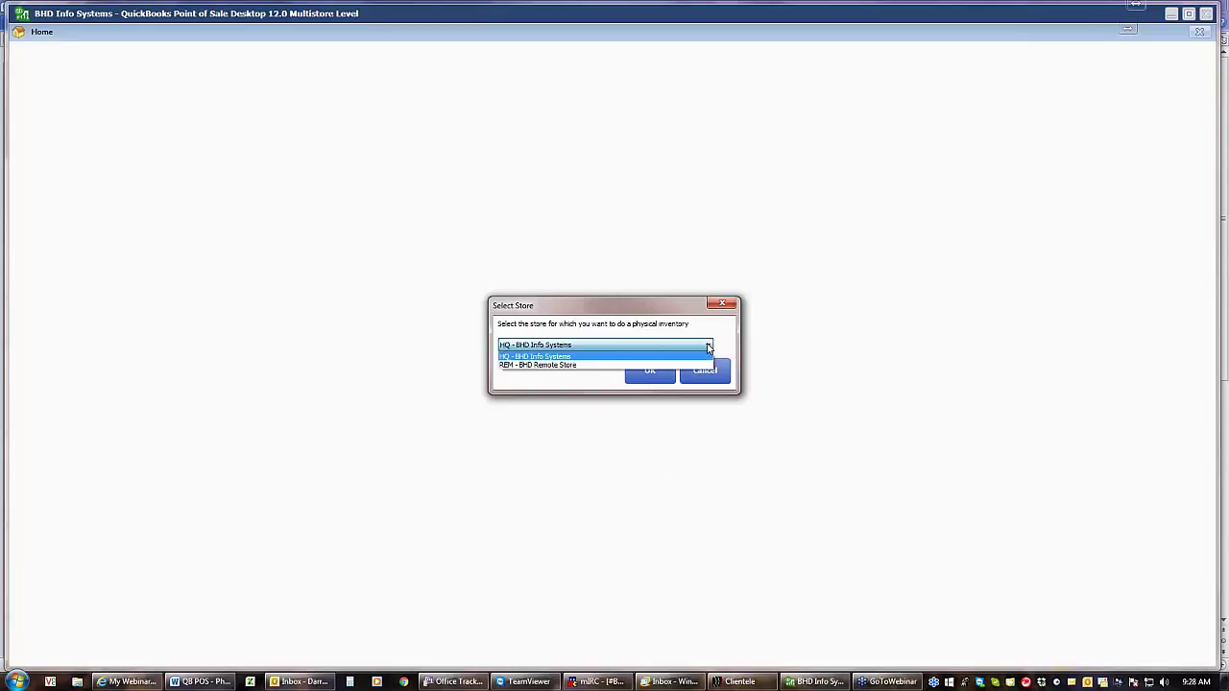
pyautogui.click(709, 347)
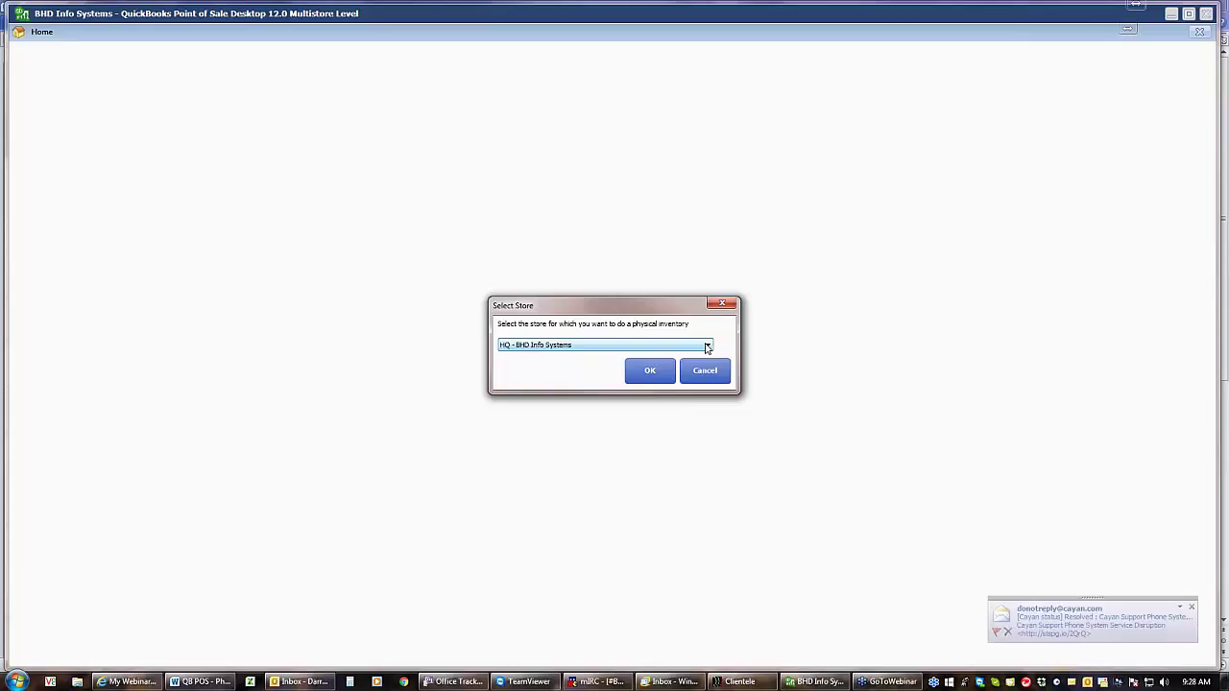
pyautogui.click(650, 373)
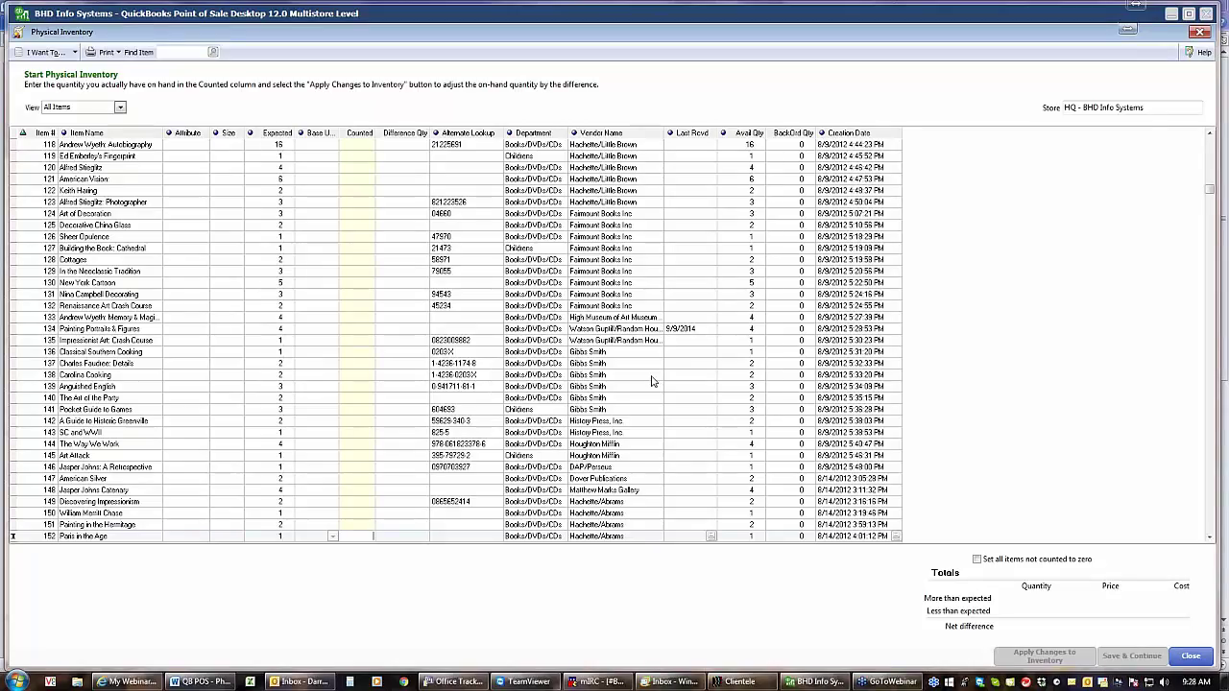
pyautogui.click(1191, 659)
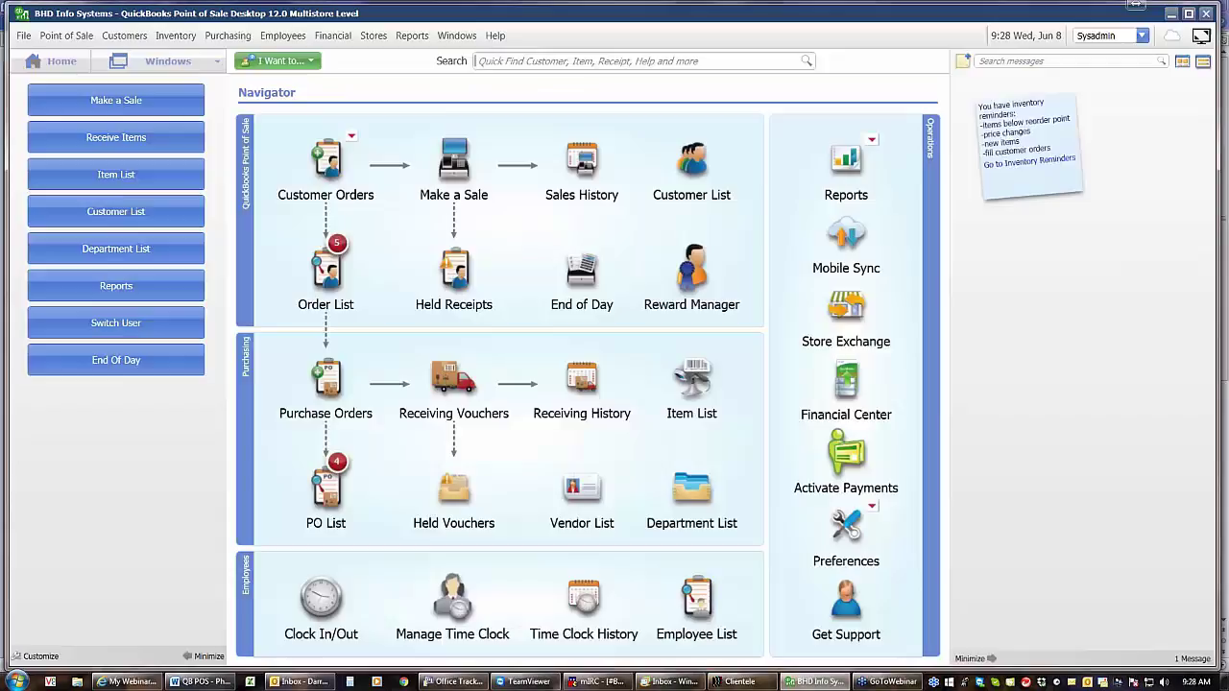
# - Start a physical inventory for the store HQ - BHD Info Systems
pyautogui.click(376, 39)
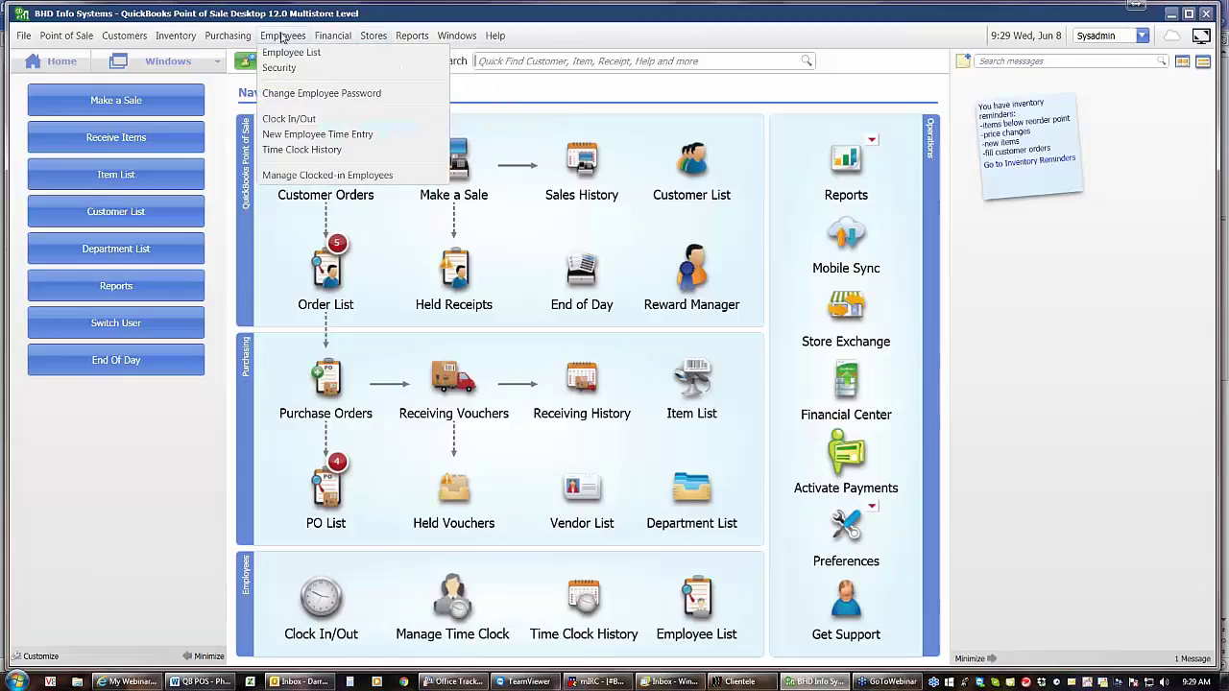
pyautogui.moveTo(232, 37)
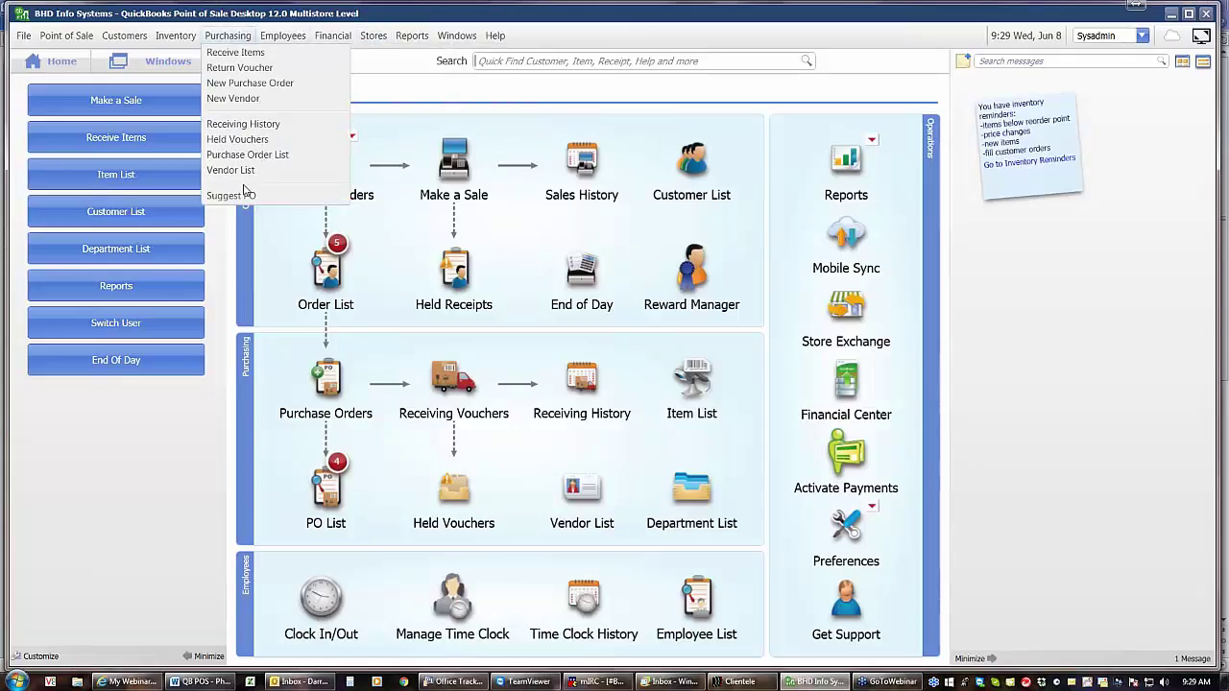
pyautogui.moveTo(175, 36)
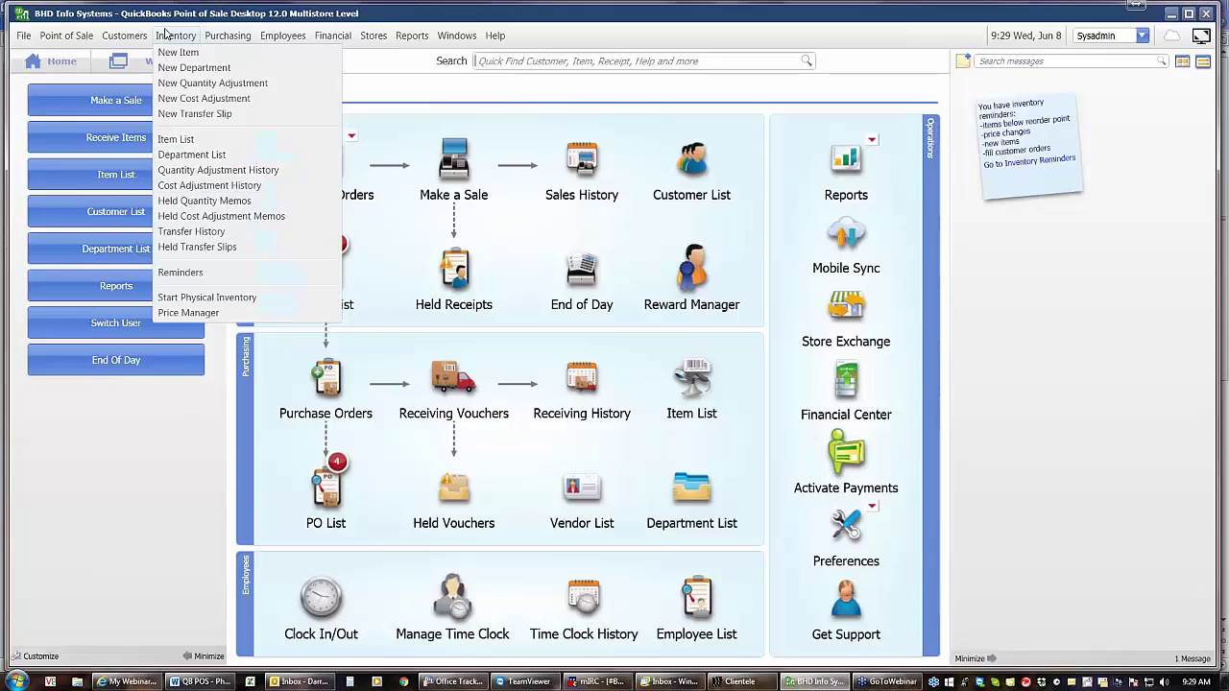
pyautogui.click(211, 298)
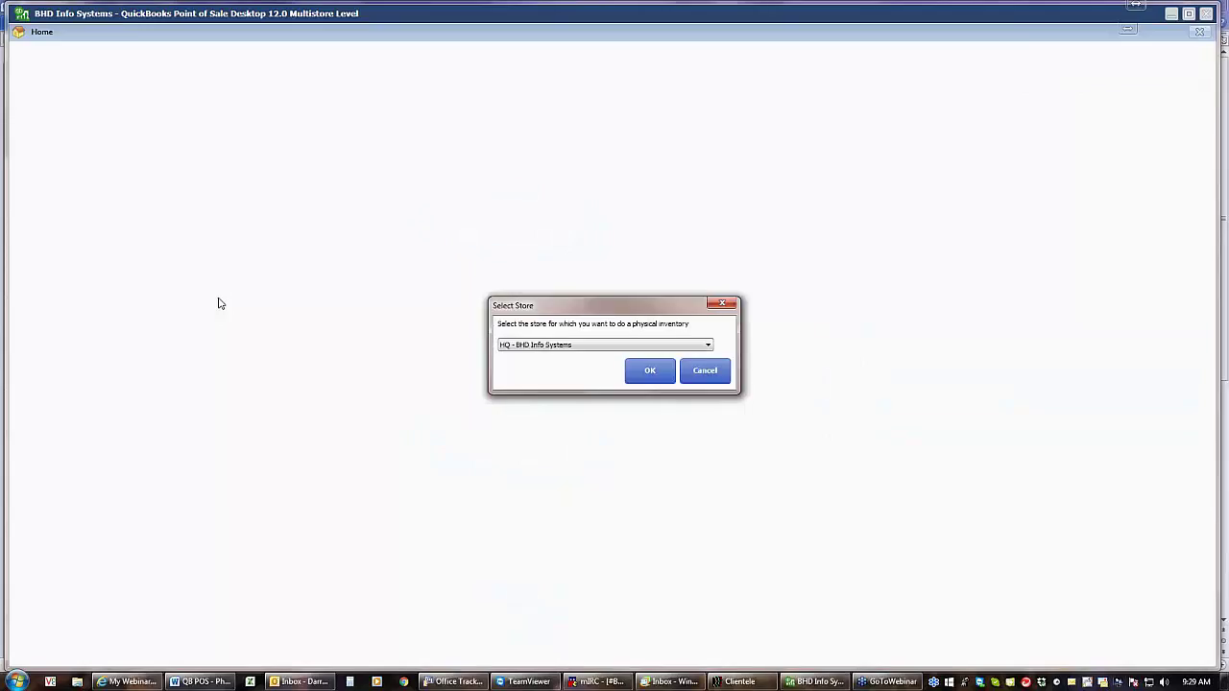
pyautogui.click(645, 373)
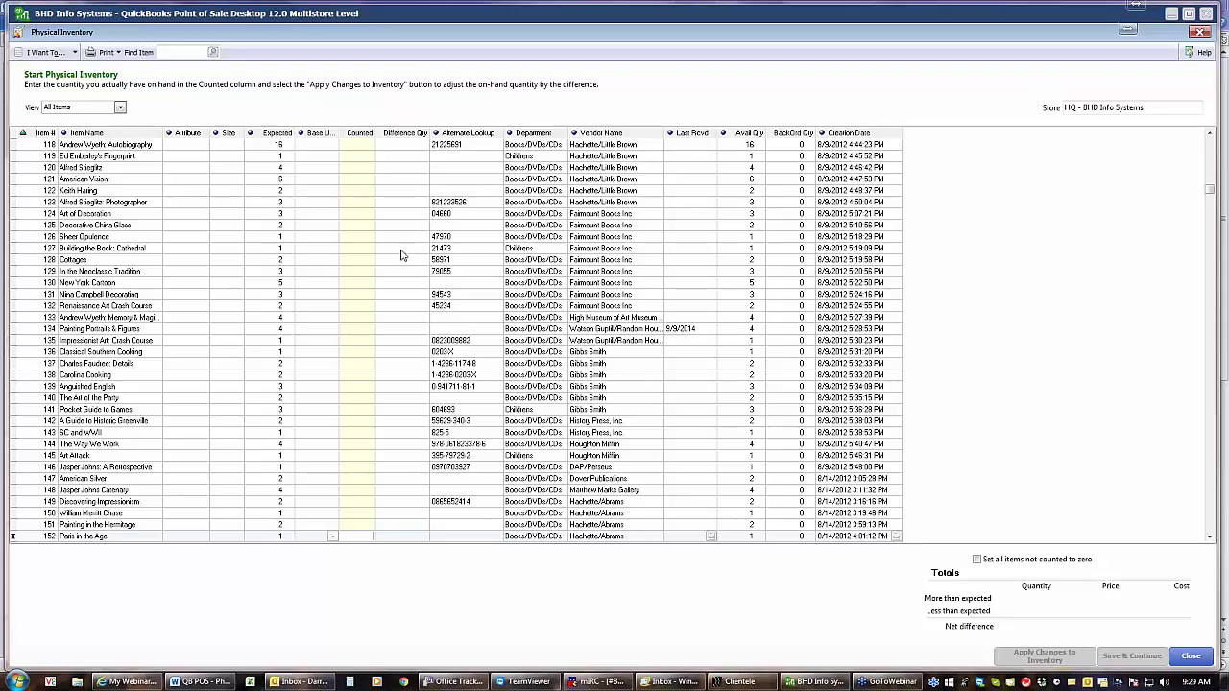
# - Sort the physical inventory list by department, vendor name and item name in turn, then return it to item number order
pyautogui.click(294, 170)
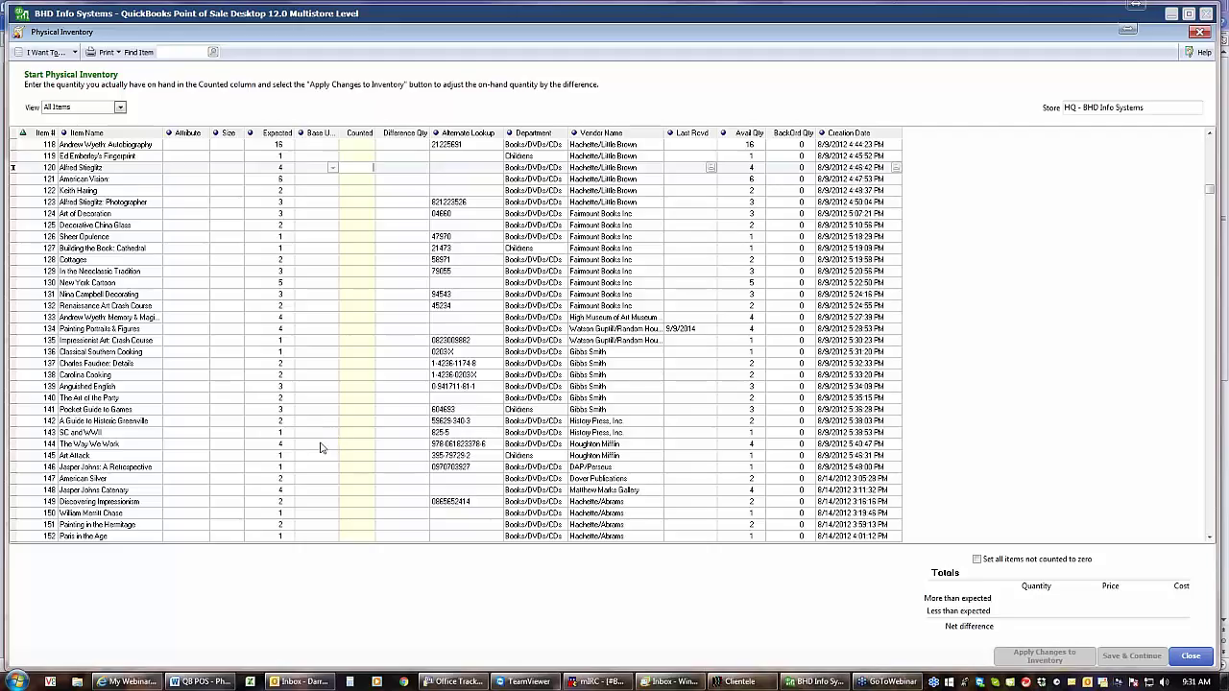
pyautogui.click(507, 135)
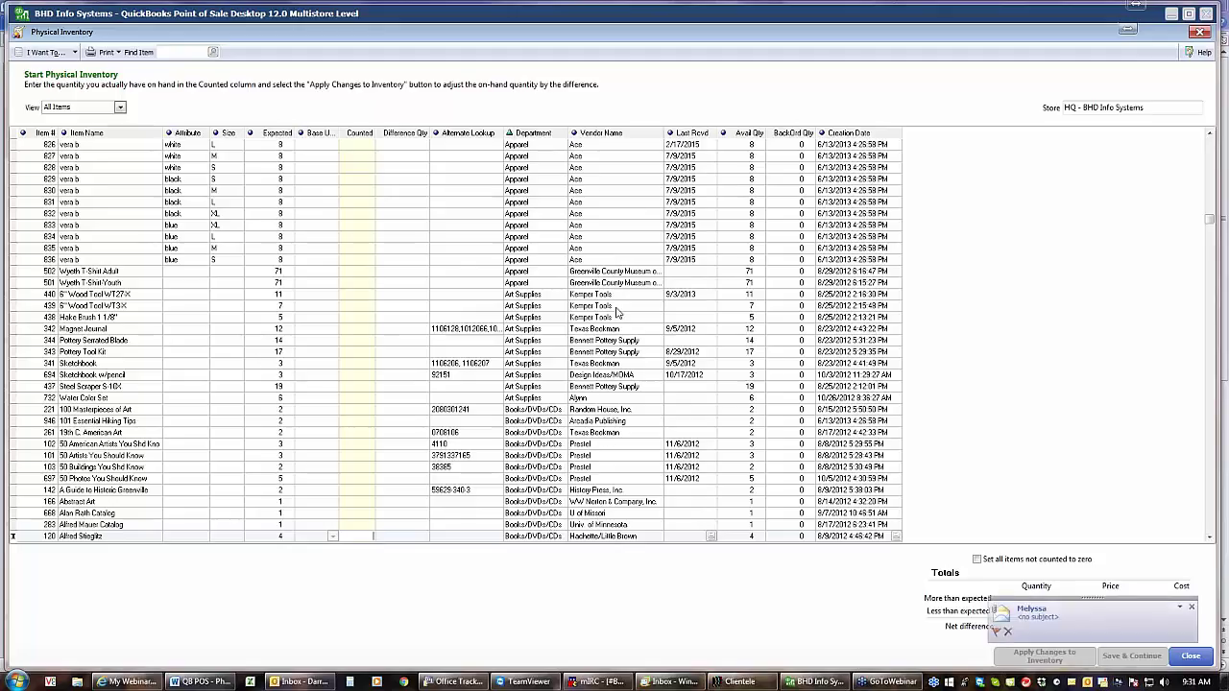
pyautogui.click(579, 135)
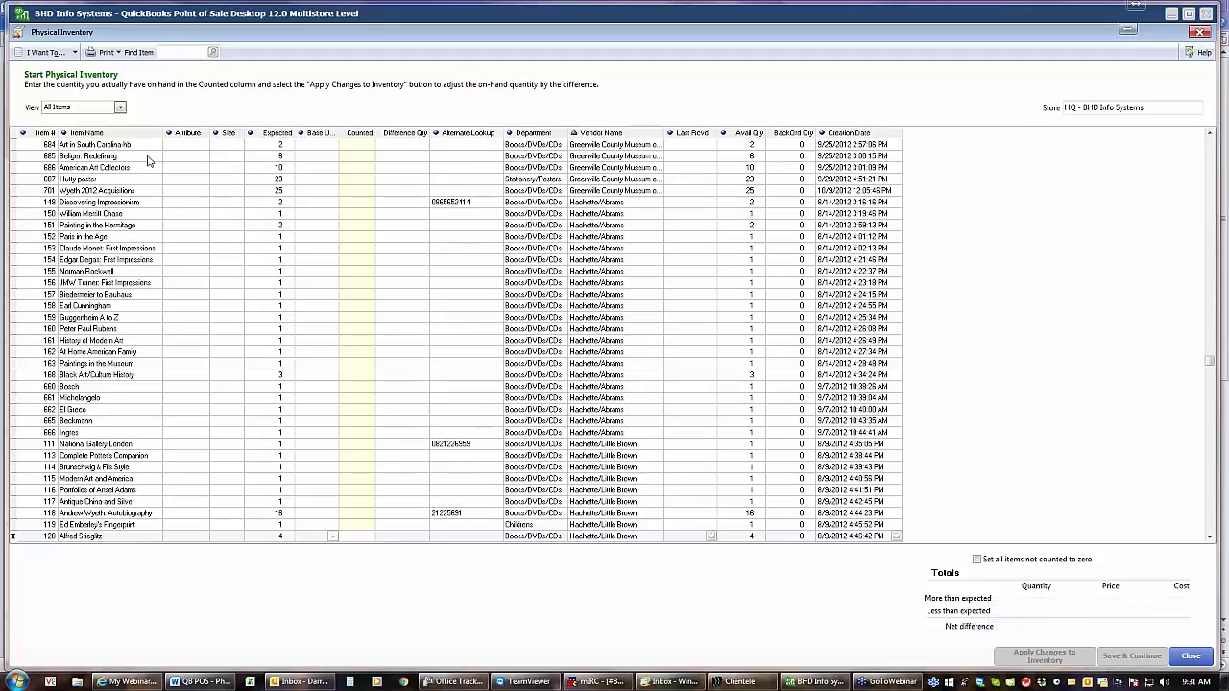
pyautogui.click(70, 136)
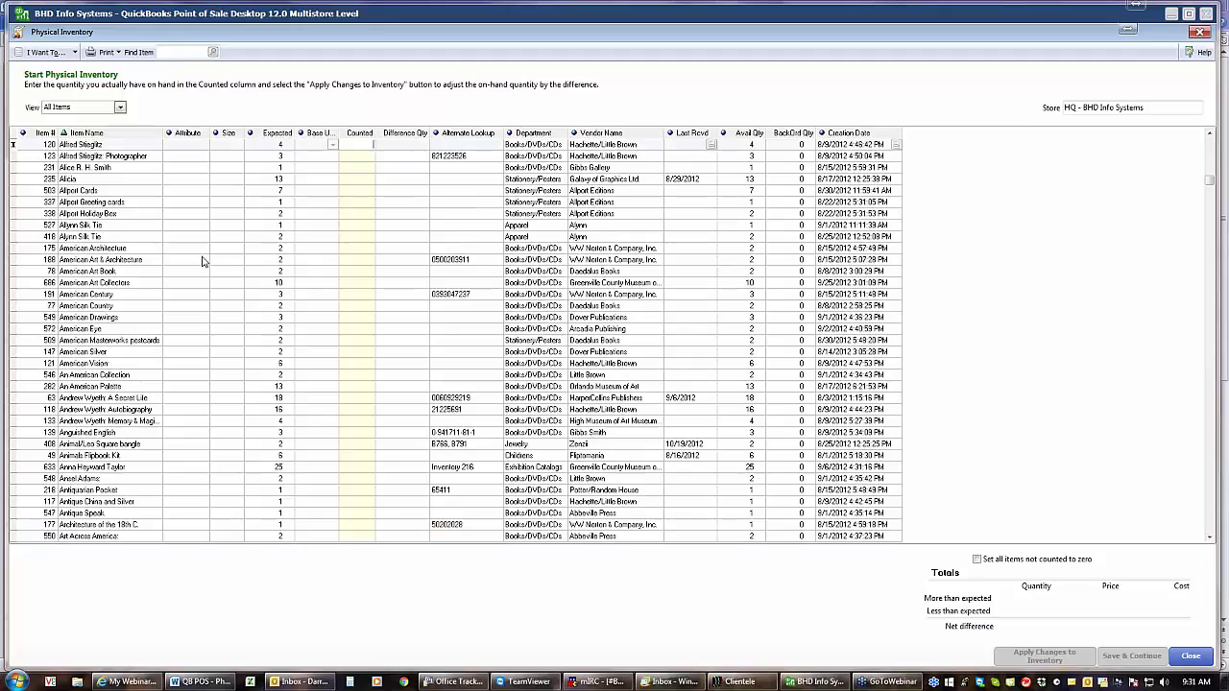
pyautogui.click(31, 134)
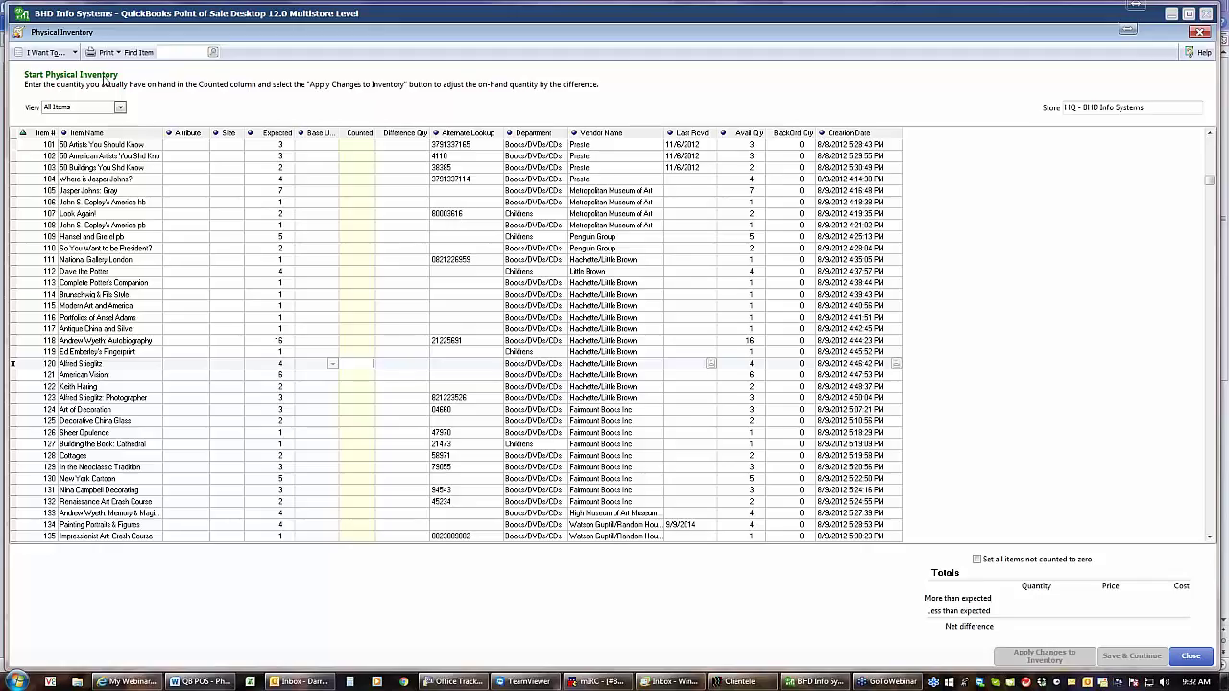
# - Run the PI - Worksheet report from the physical inventory with its default options
pyautogui.click(75, 52)
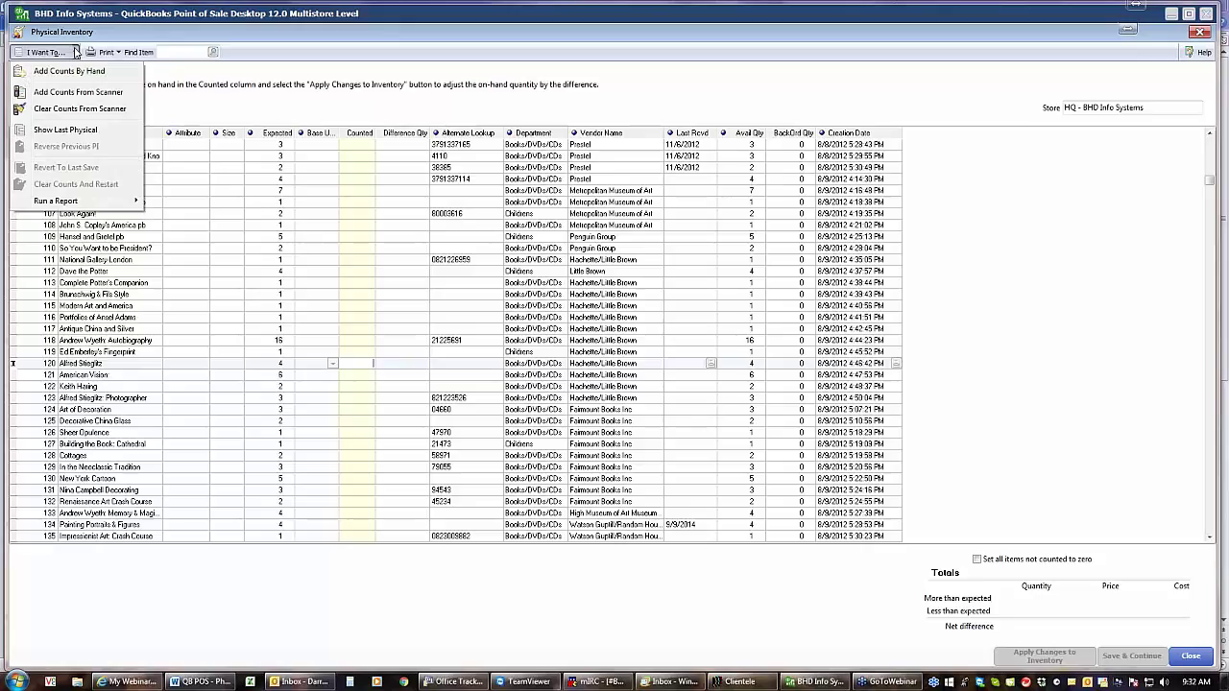
pyautogui.moveTo(83, 207)
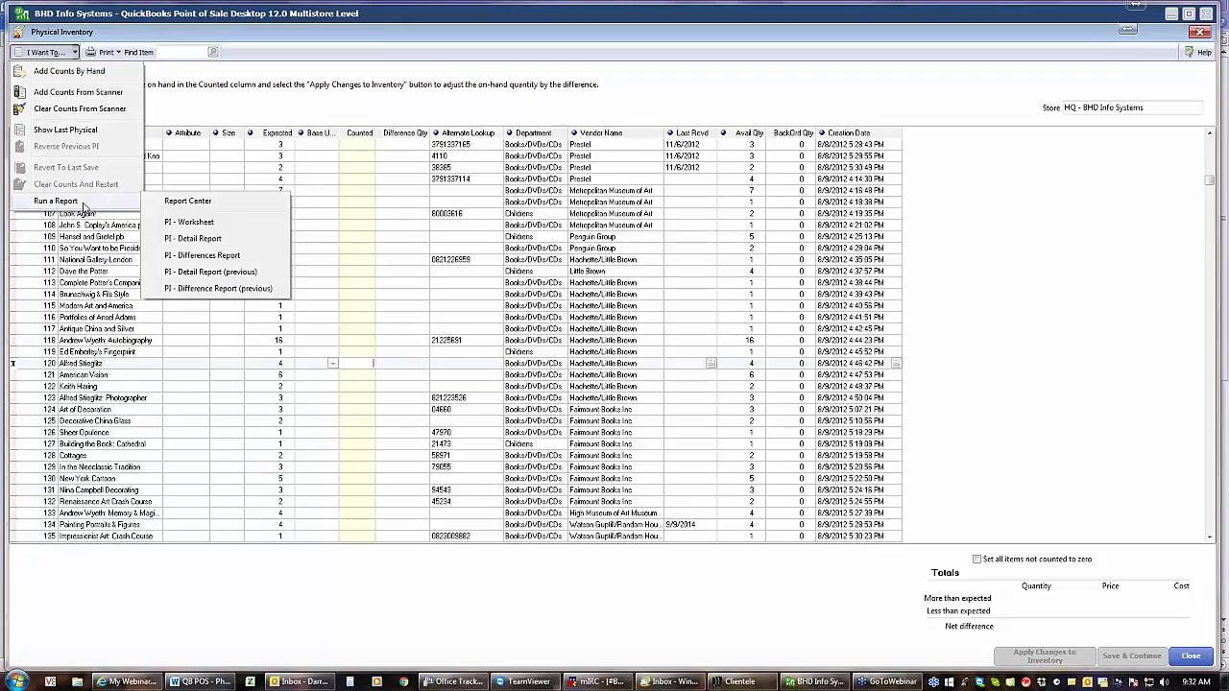
pyautogui.click(196, 225)
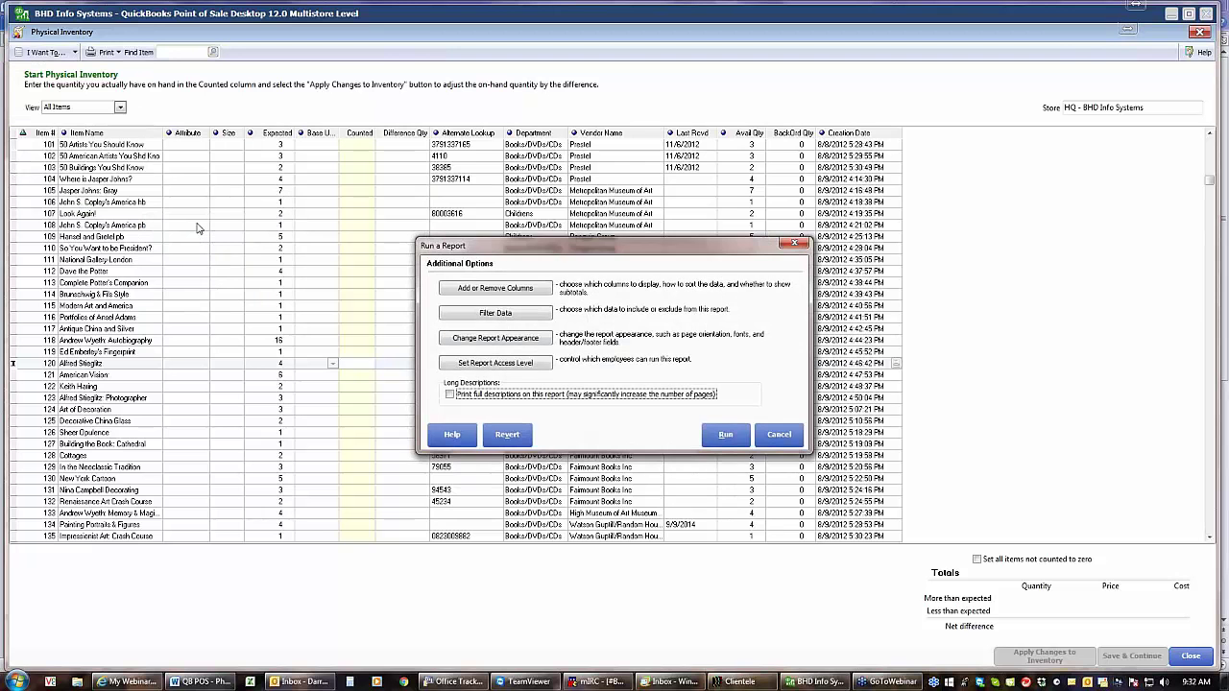
pyautogui.click(732, 439)
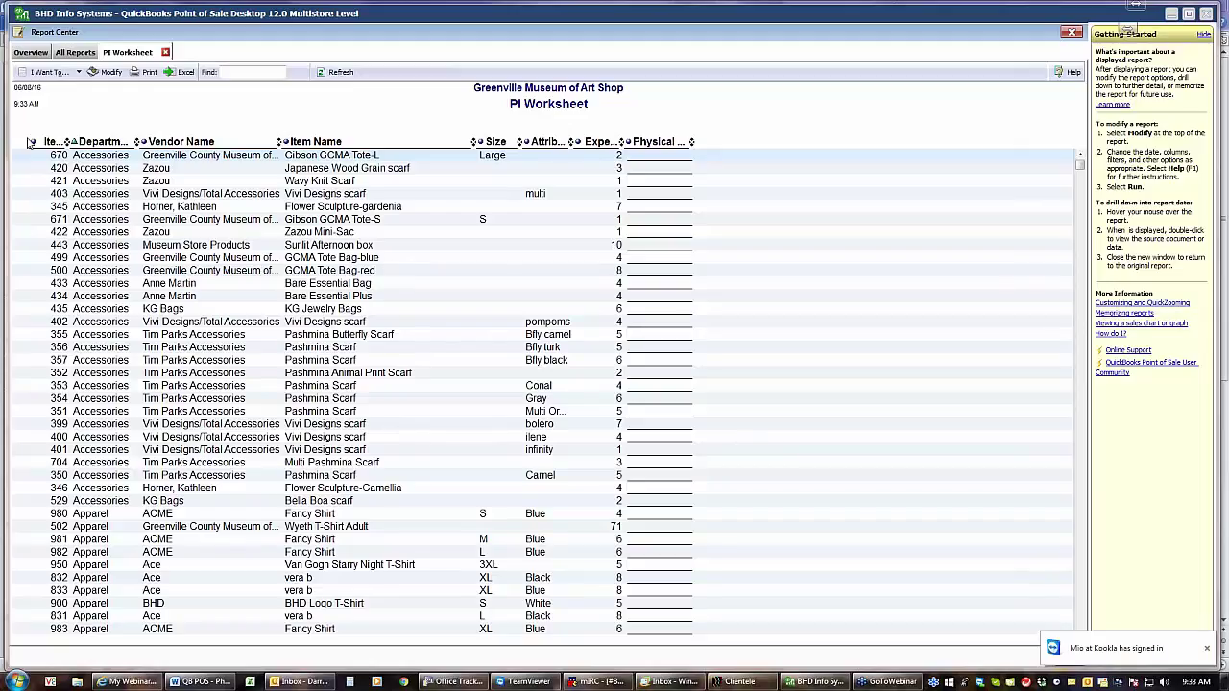
# - Sort the PI Worksheet by item number, department, vendor name and department again, then close the report
pyautogui.click(33, 141)
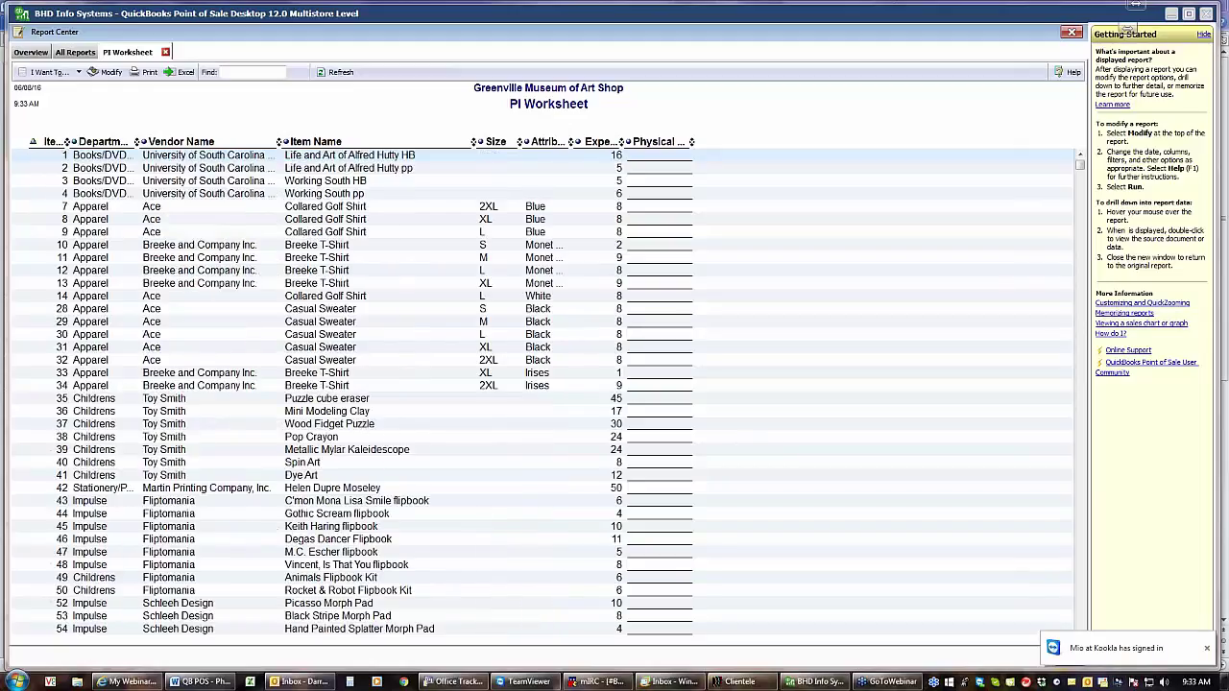
pyautogui.click(81, 142)
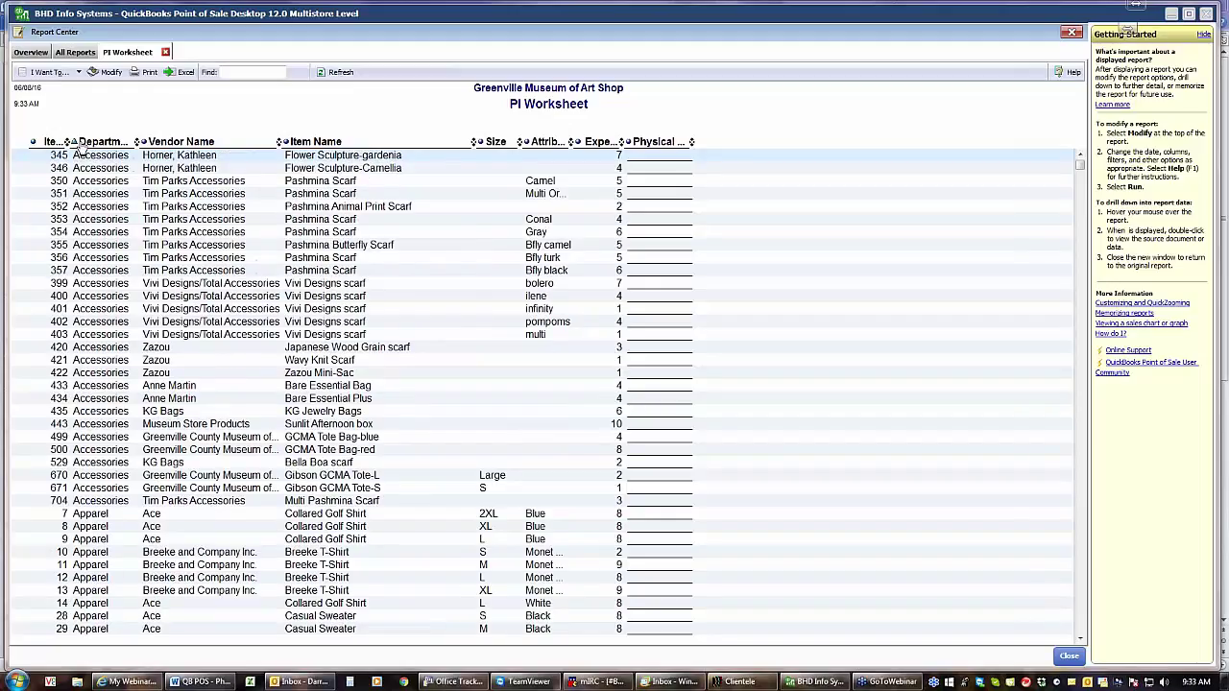
pyautogui.click(147, 144)
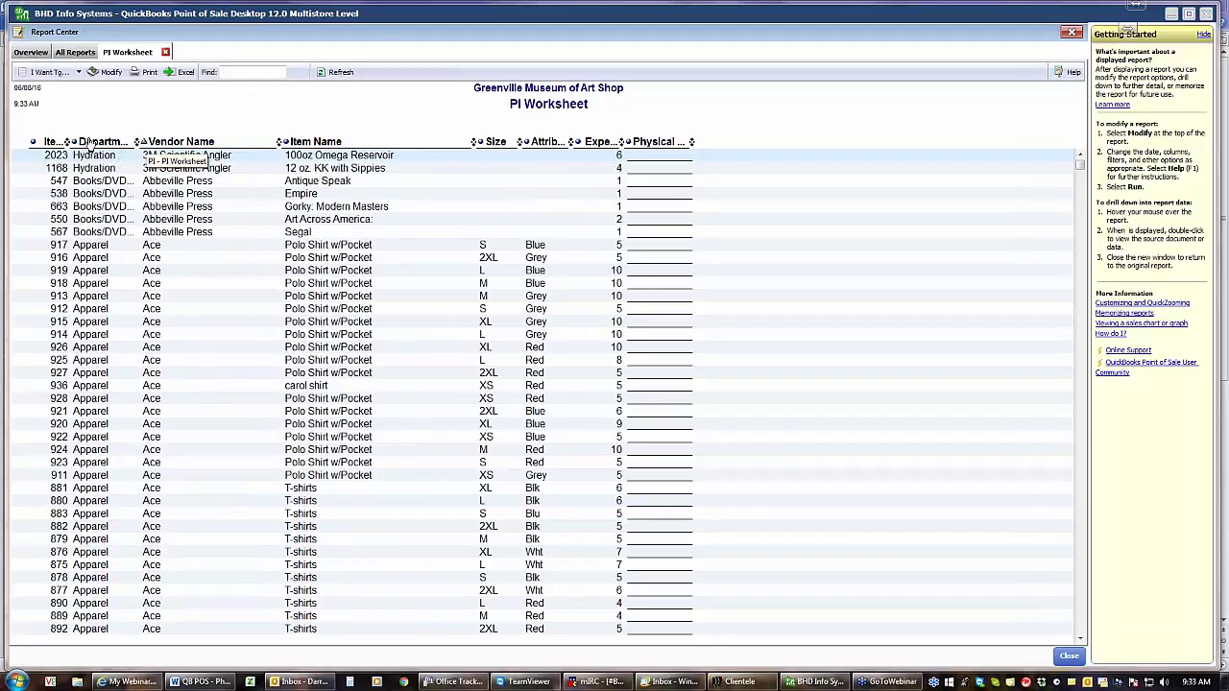
pyautogui.click(74, 142)
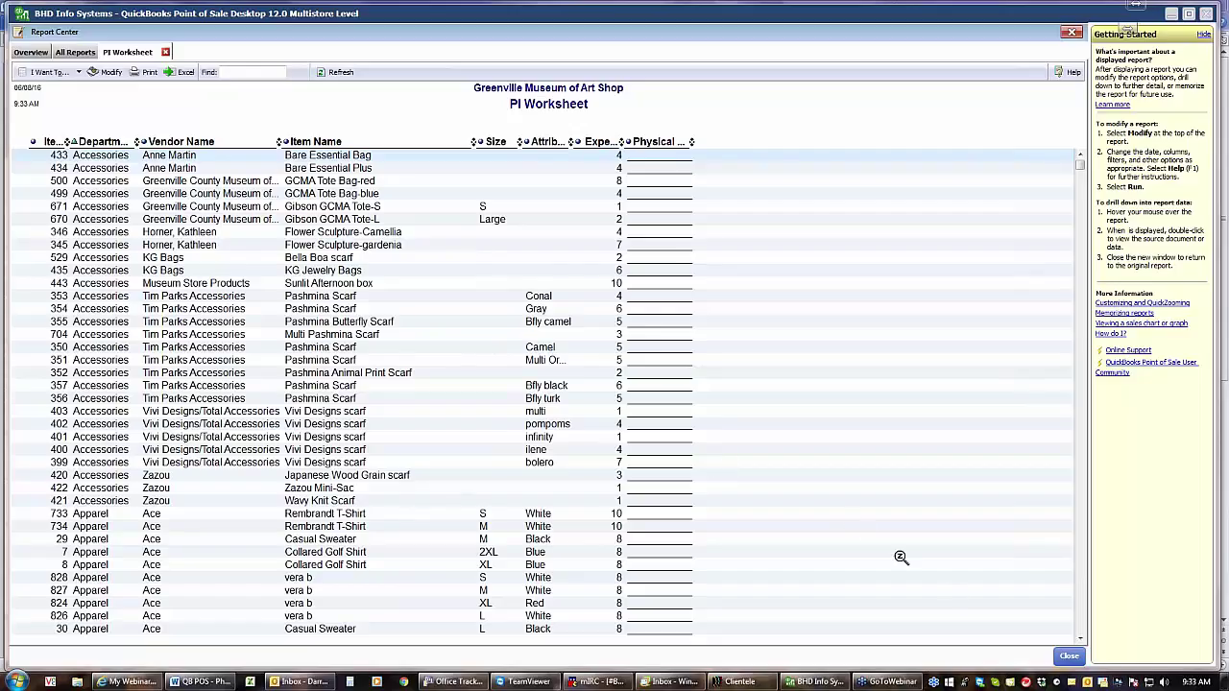
pyautogui.click(1068, 656)
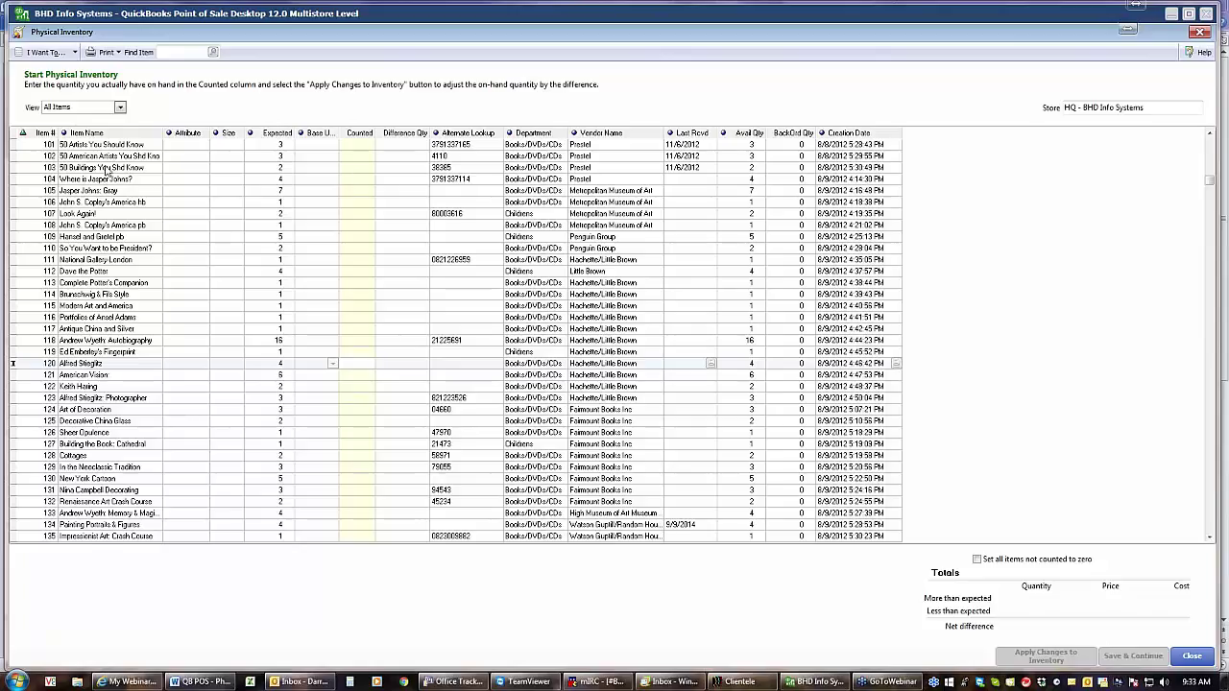
# - Enter counted quantities of 3, 3, 2, 3, 7 and 2 for items 101 to 106 in the physical inventory list
pyautogui.click(361, 145)
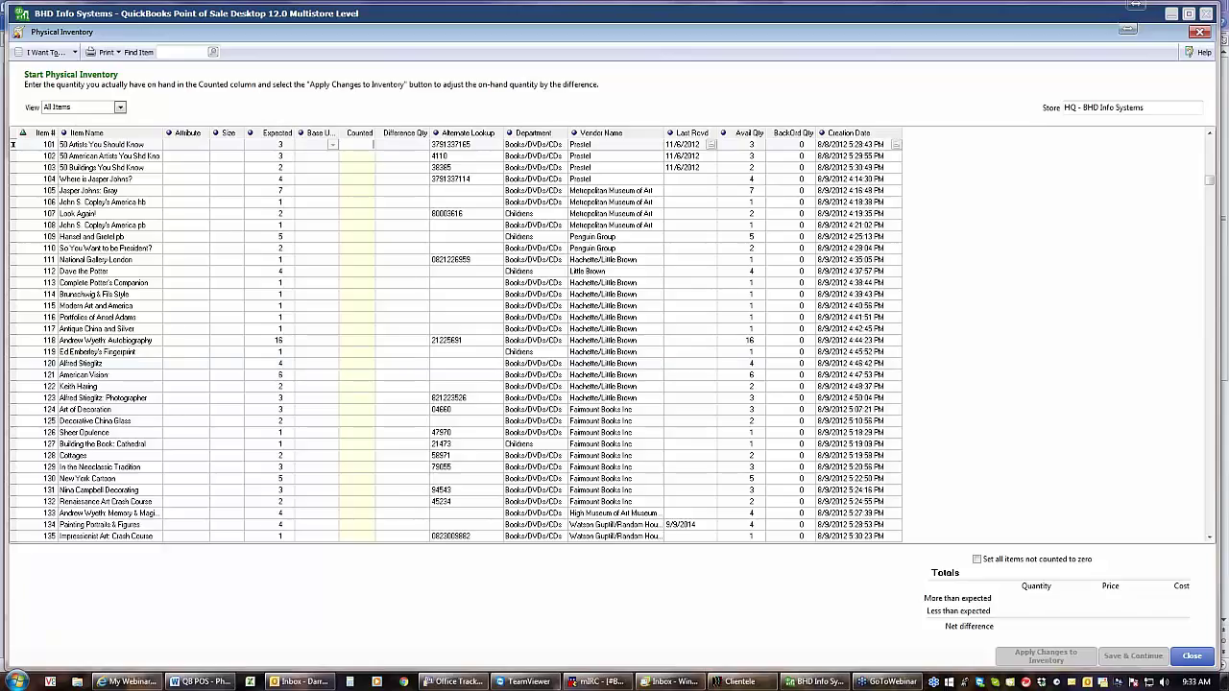
pyautogui.press('Return')
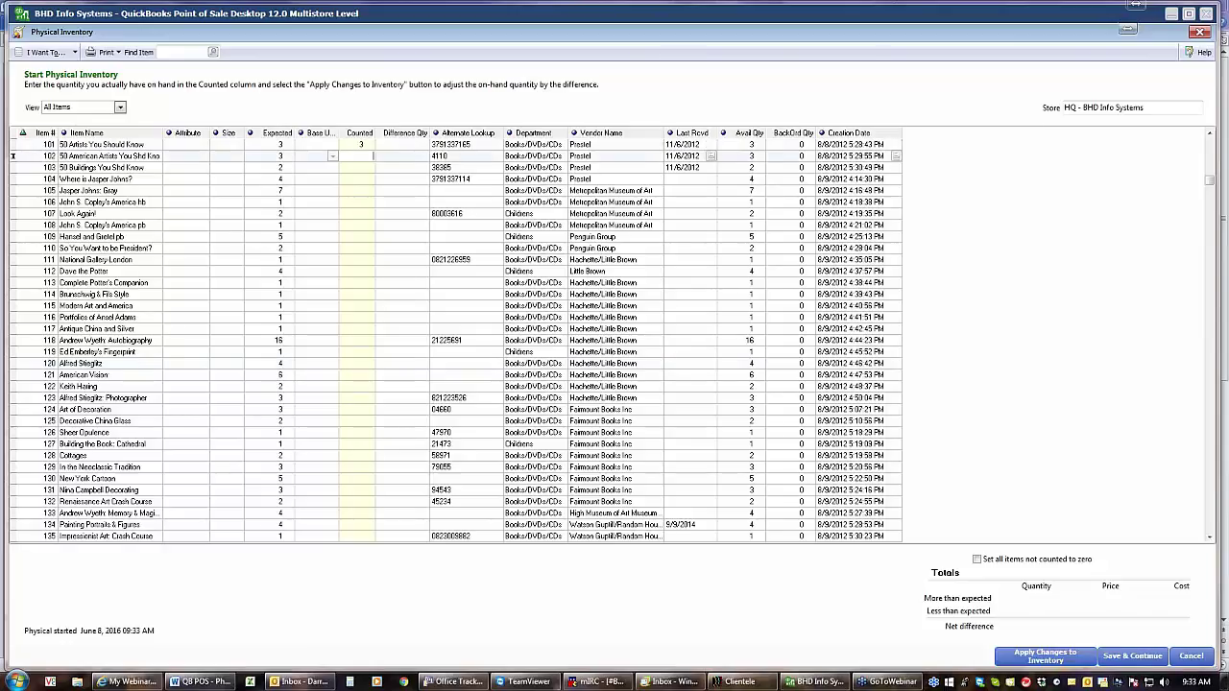
pyautogui.press('Return')
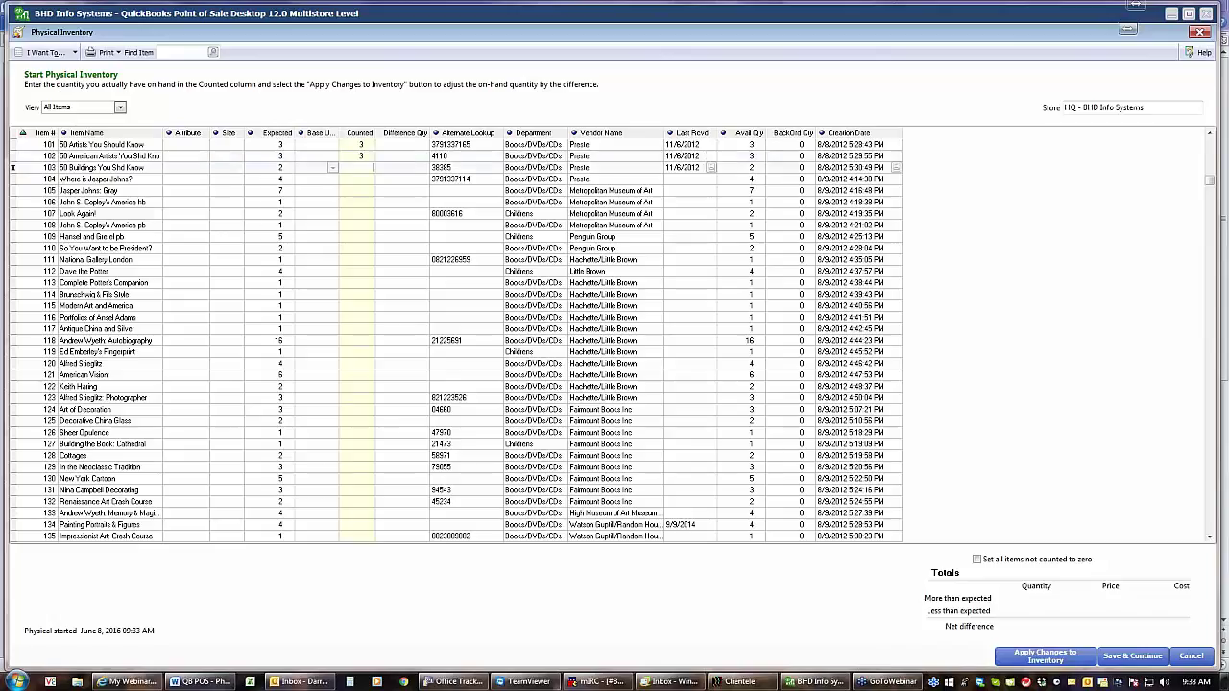
pyautogui.press('Return')
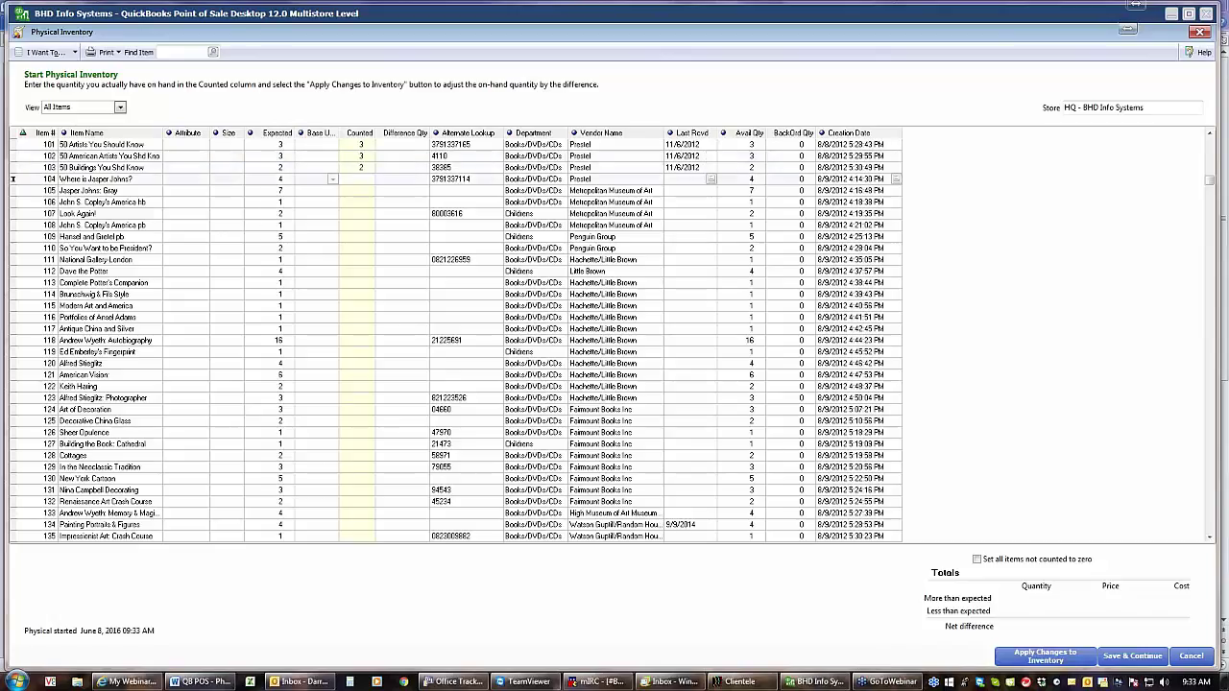
pyautogui.write('3')
pyautogui.press('Return')
pyautogui.write('7')
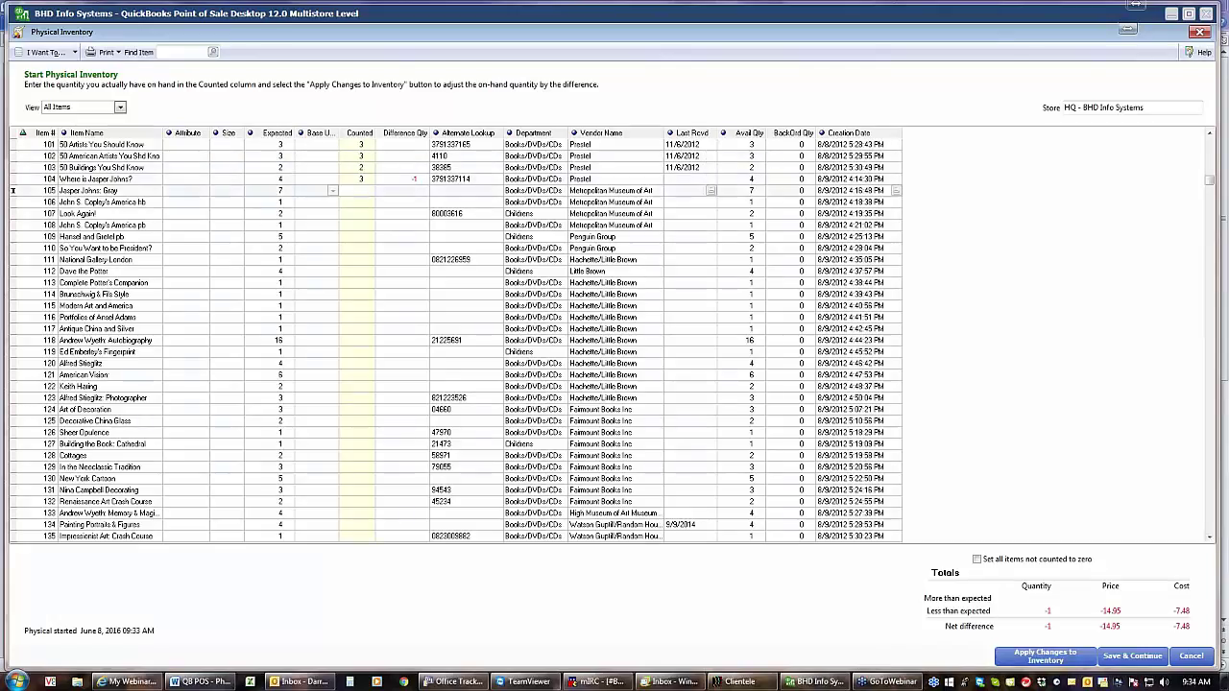
pyautogui.press('Return')
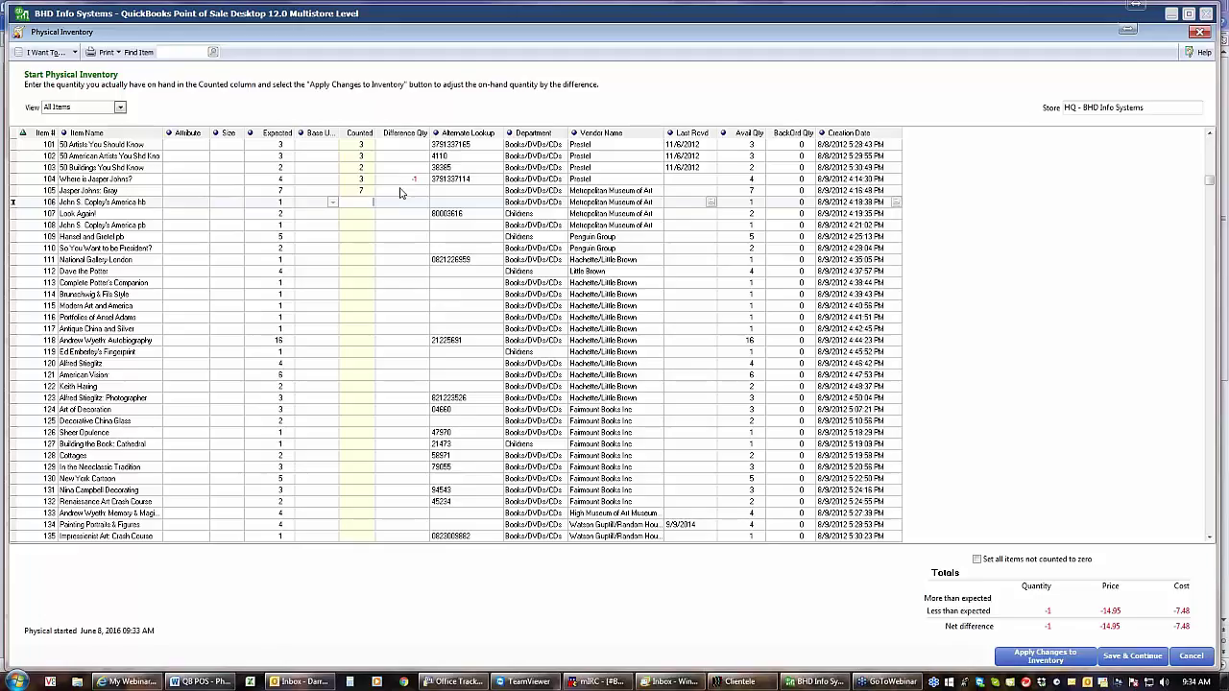
pyautogui.write('2')
pyautogui.press('Return')
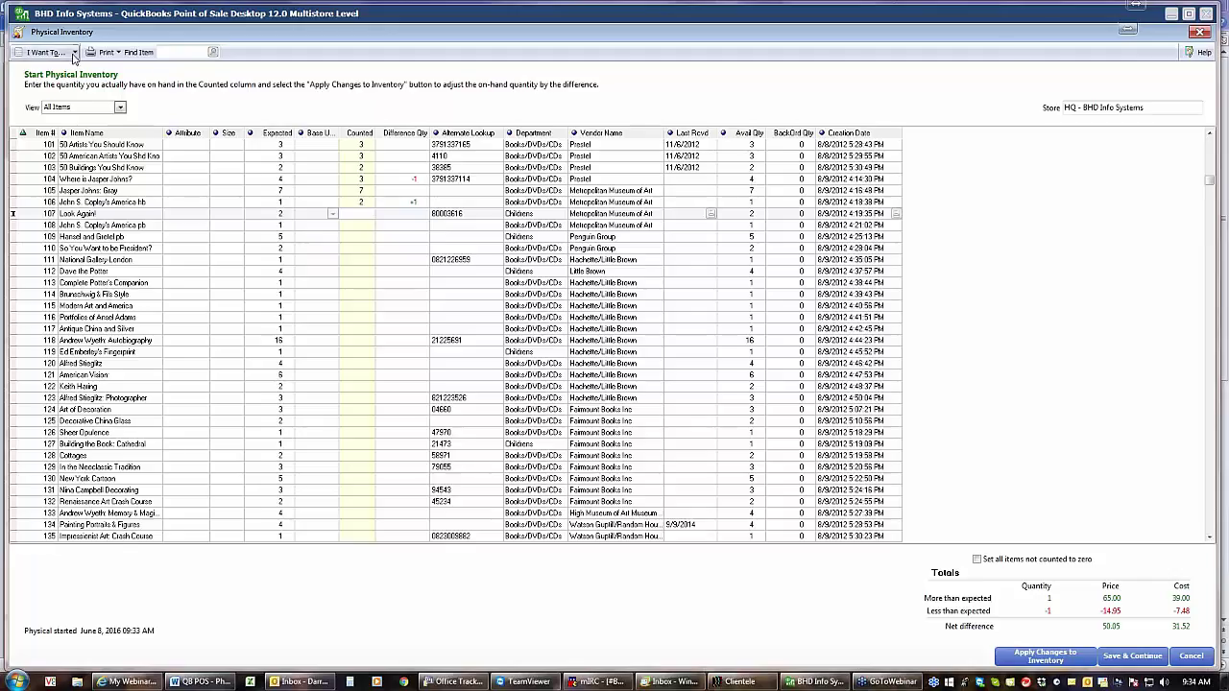
# - Start adding counts by hand and enter a quantity of 3 for item 107
pyautogui.click(73, 54)
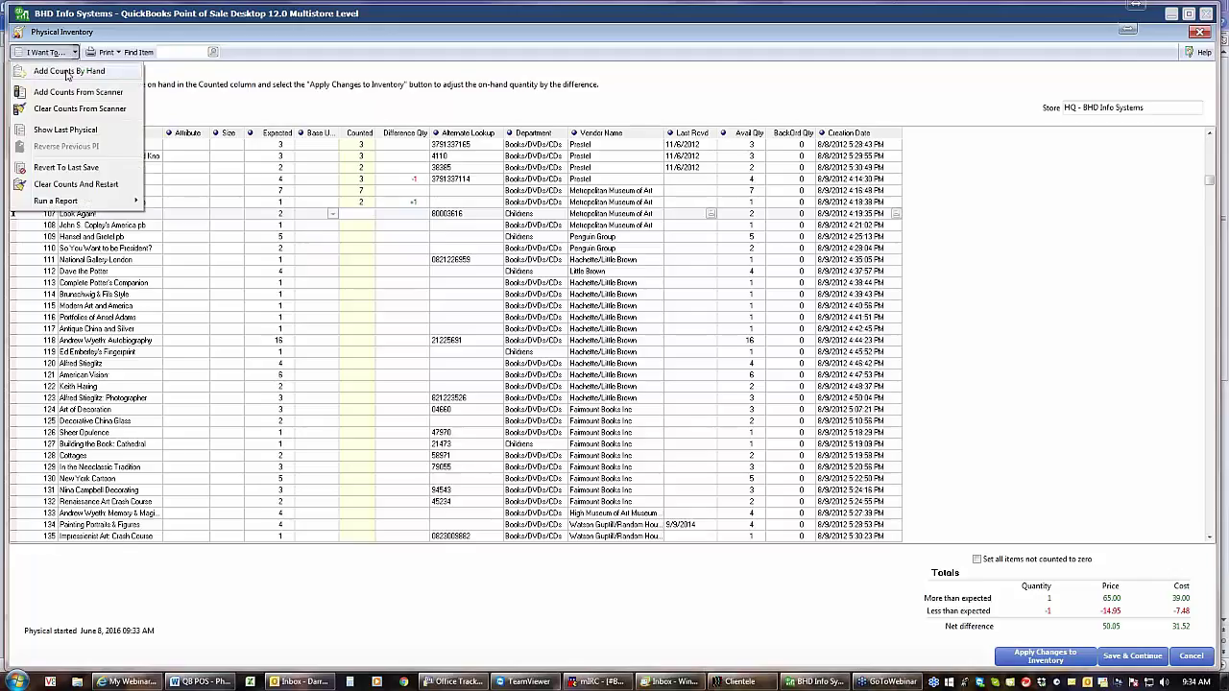
pyautogui.click(69, 71)
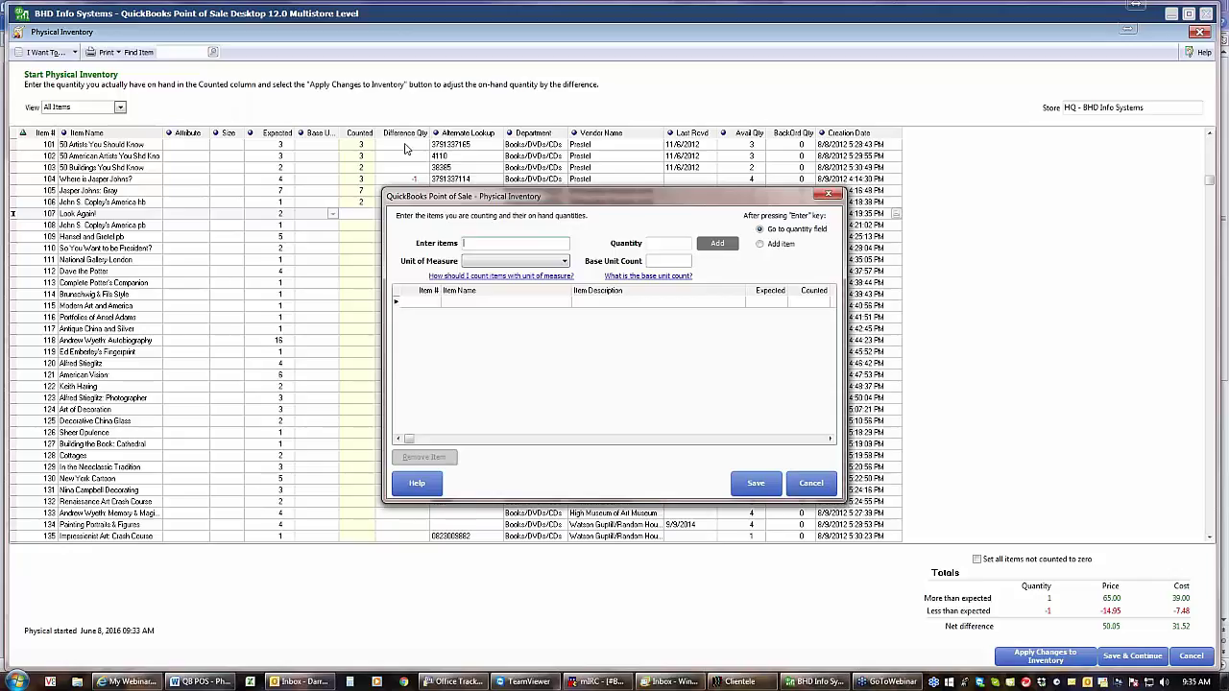
pyautogui.write('107')
pyautogui.press('Return')
pyautogui.write('3')
pyautogui.press('Return')
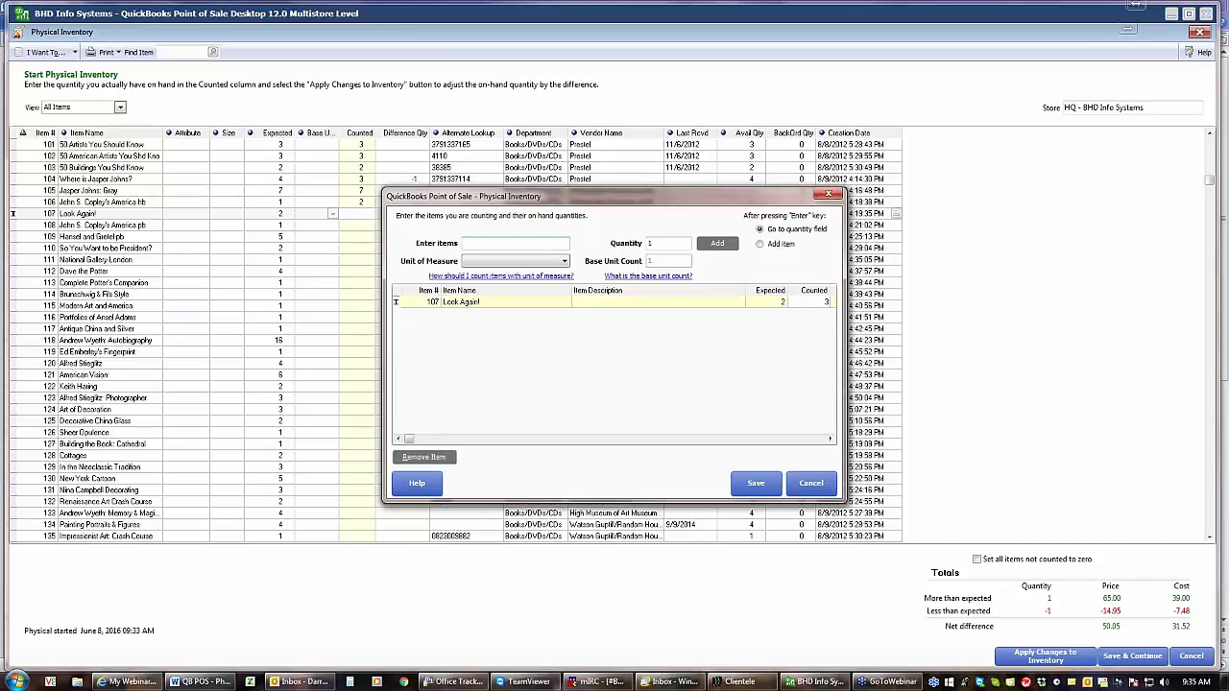
# - Add hand counts of 2 for item 108 and 3 for item 109, and save them to the physical inventory
pyautogui.write('108')
pyautogui.press('Return')
pyautogui.write('2')
pyautogui.press('Return')
pyautogui.write('10')
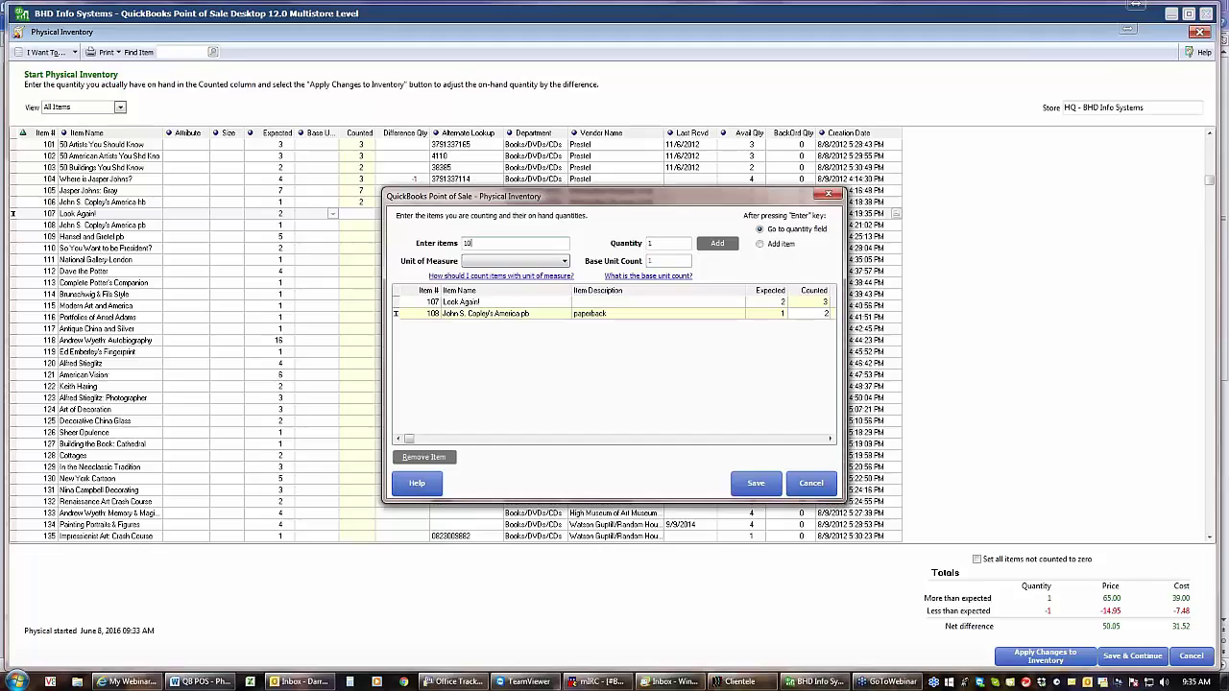
pyautogui.write('9')
pyautogui.press('Return')
pyautogui.write('3')
pyautogui.press('Return')
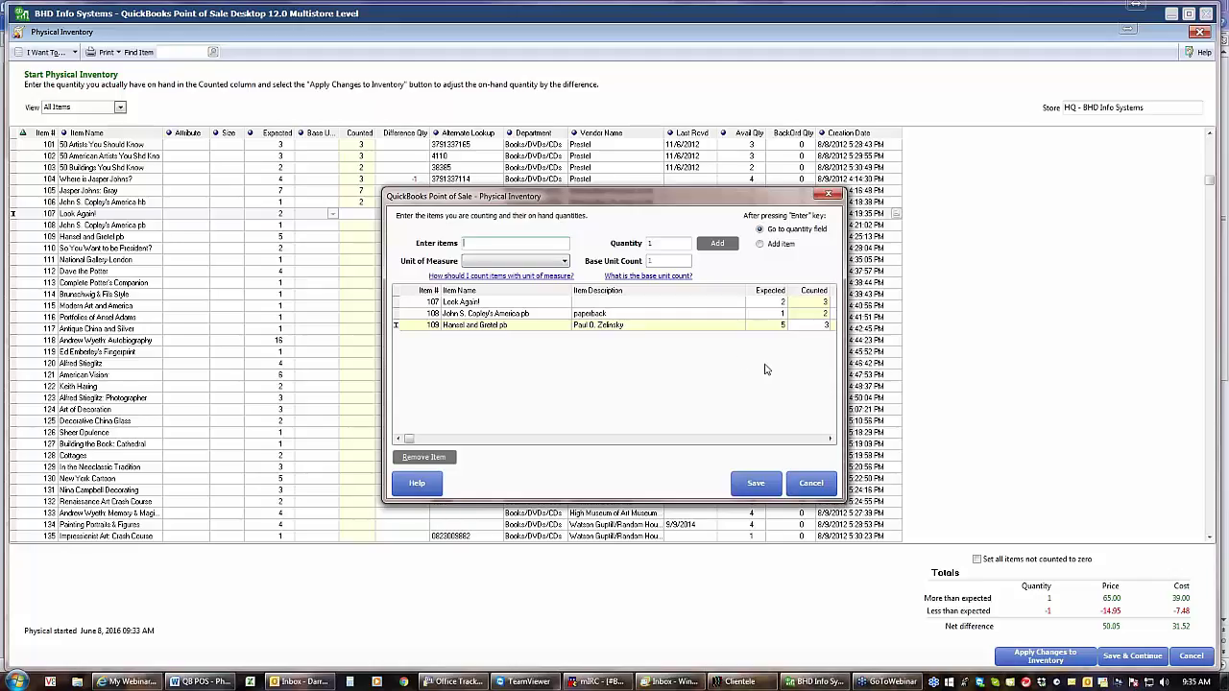
pyautogui.click(752, 483)
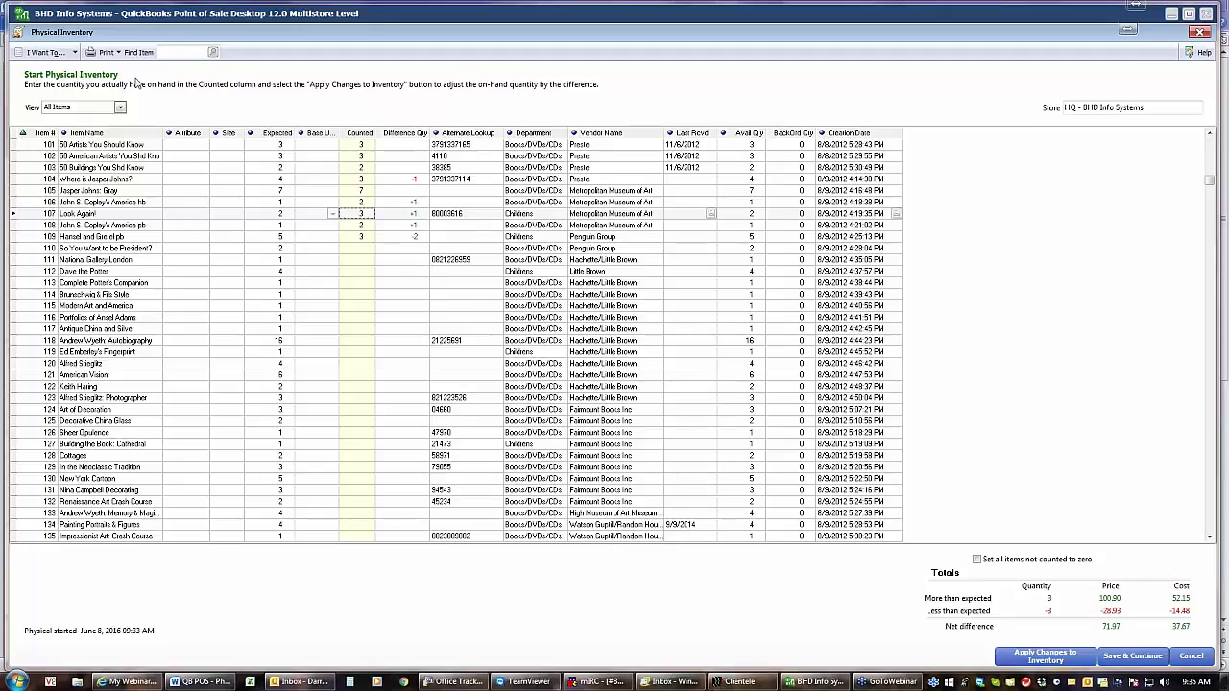
# - Try to retrieve counts from the physical inventory scanner, then exit the retrieval wizard
pyautogui.click(73, 54)
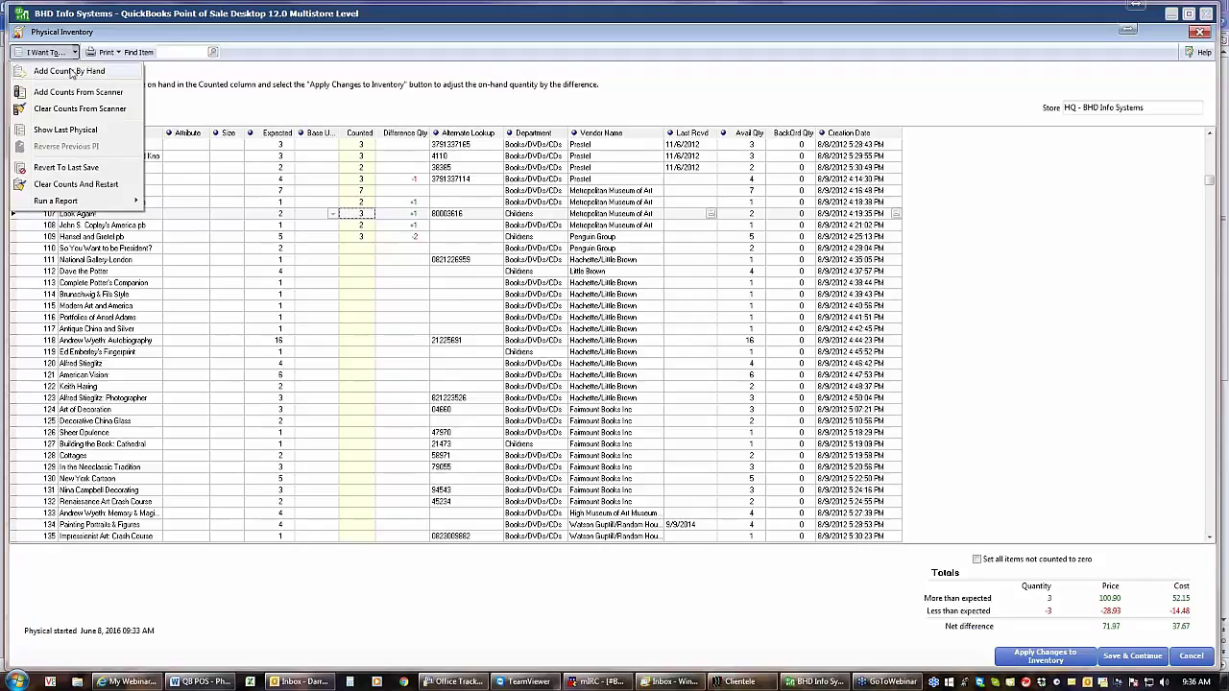
pyautogui.click(70, 91)
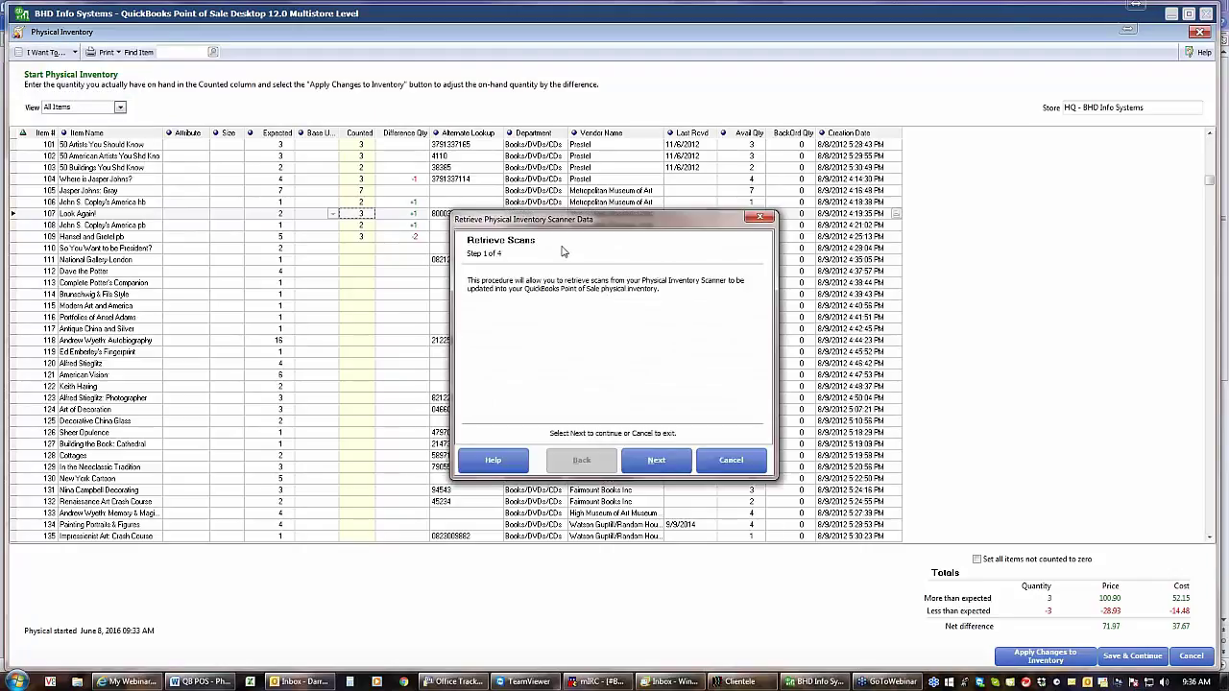
pyautogui.click(656, 462)
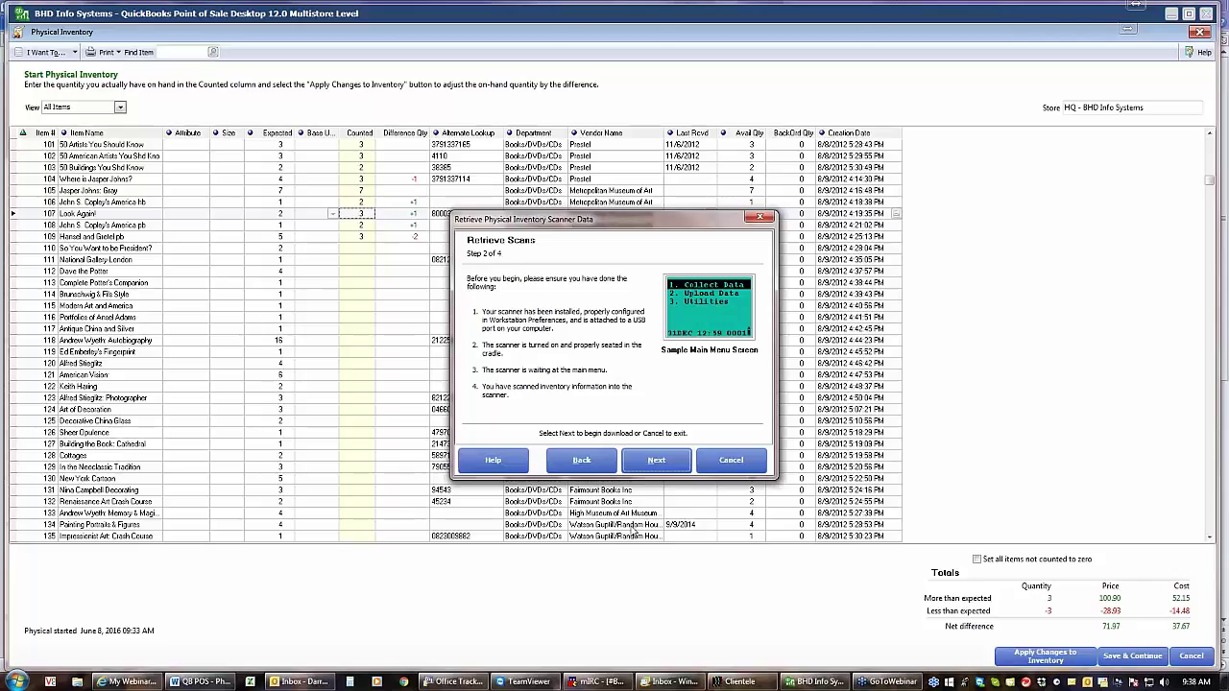
pyautogui.click(657, 461)
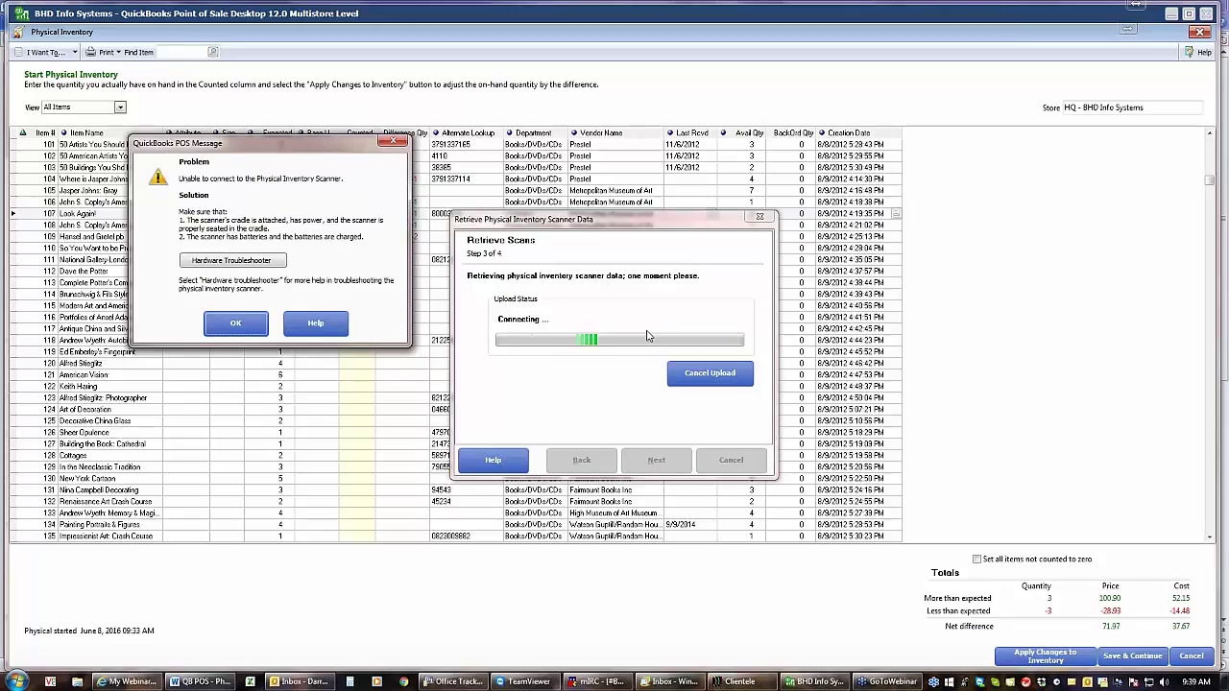
pyautogui.click(255, 326)
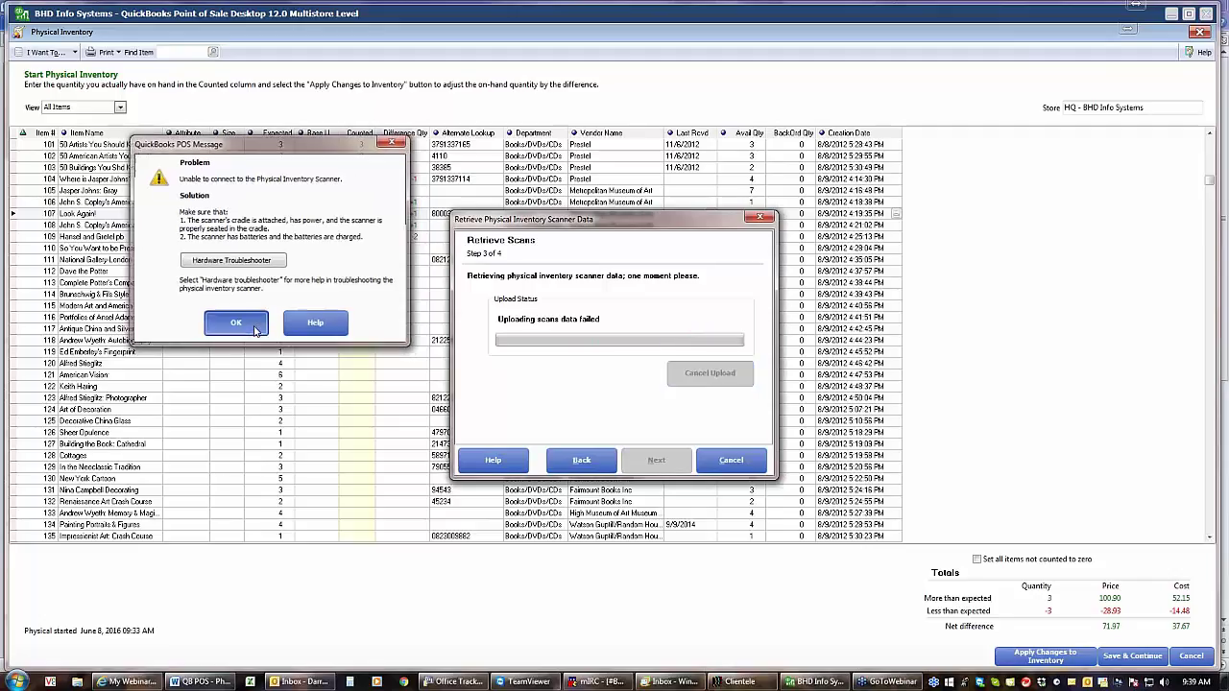
pyautogui.click(580, 461)
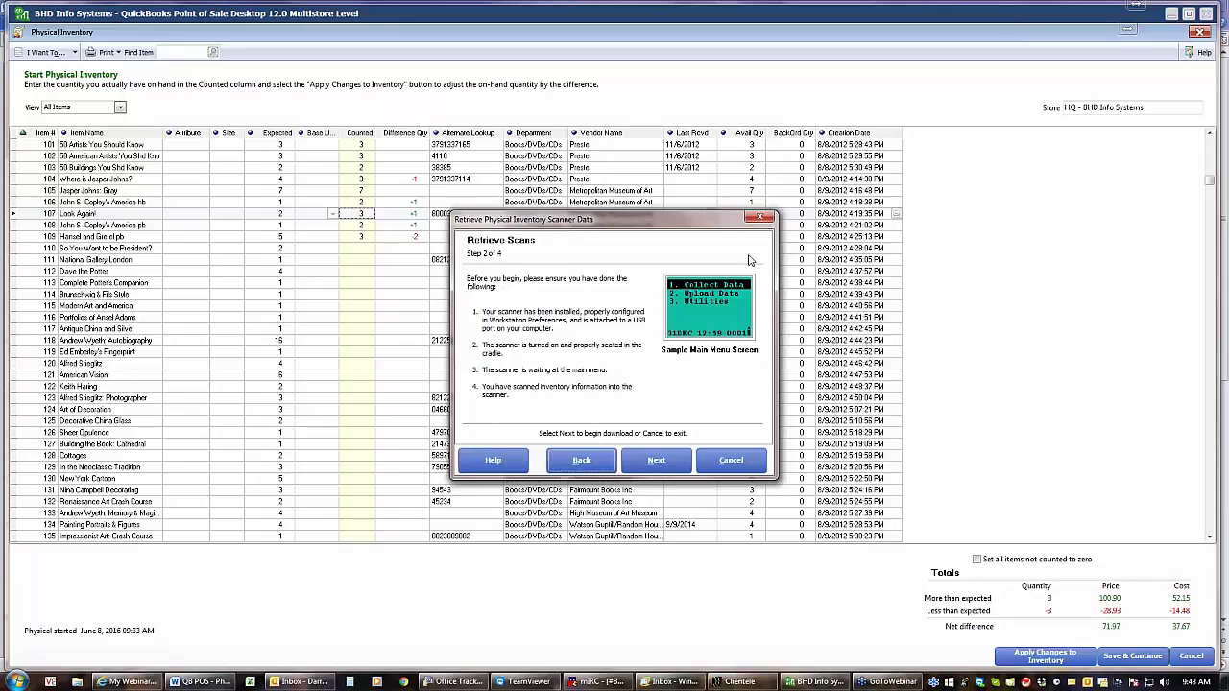
pyautogui.click(730, 460)
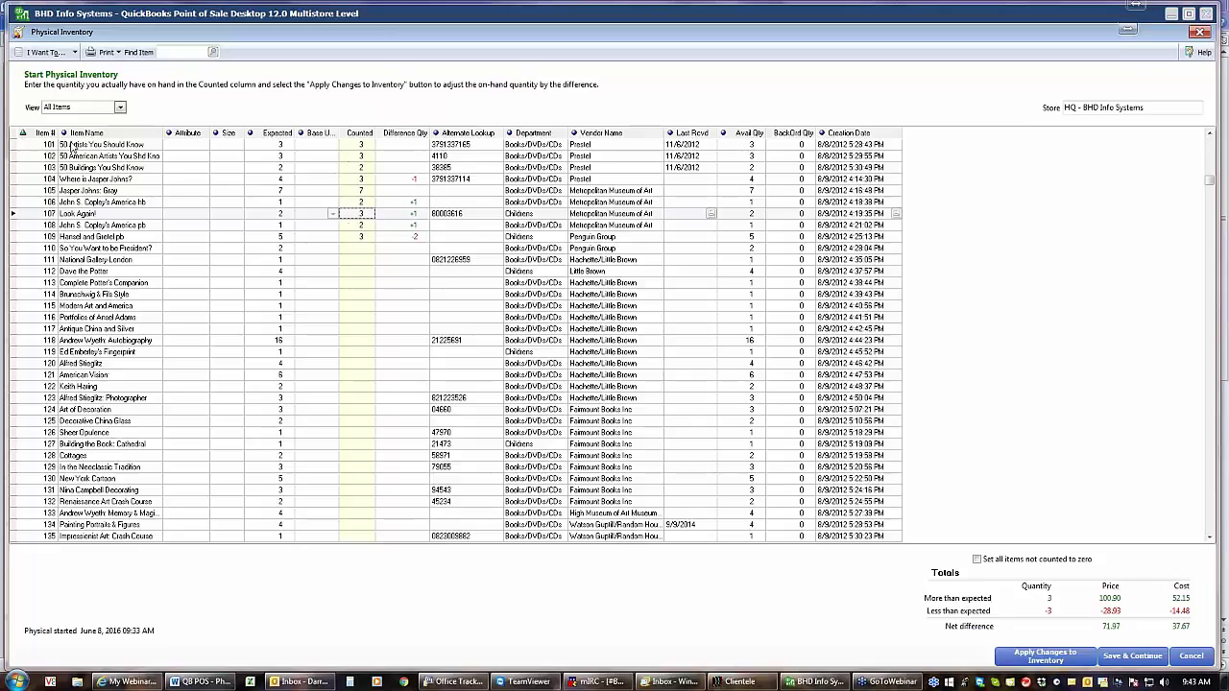
# - Look through both pages of the Clear Scanner Memory wizard and close it without erasing any scans
pyautogui.click(70, 54)
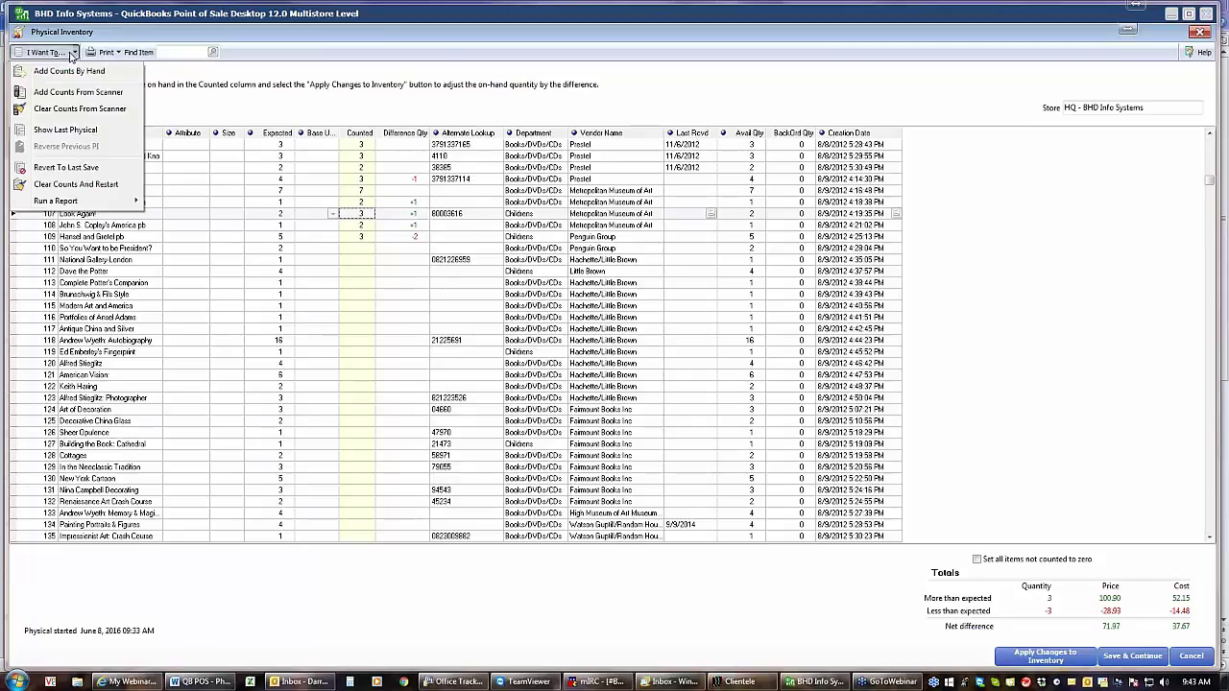
pyautogui.click(60, 108)
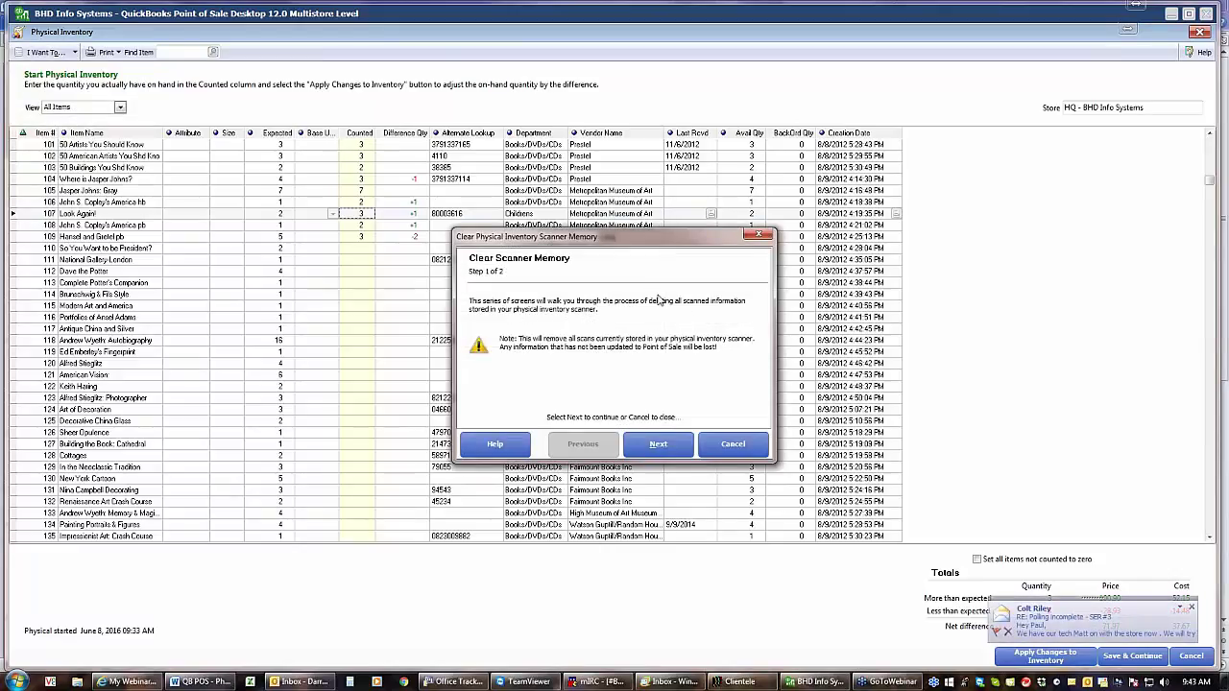
pyautogui.click(657, 445)
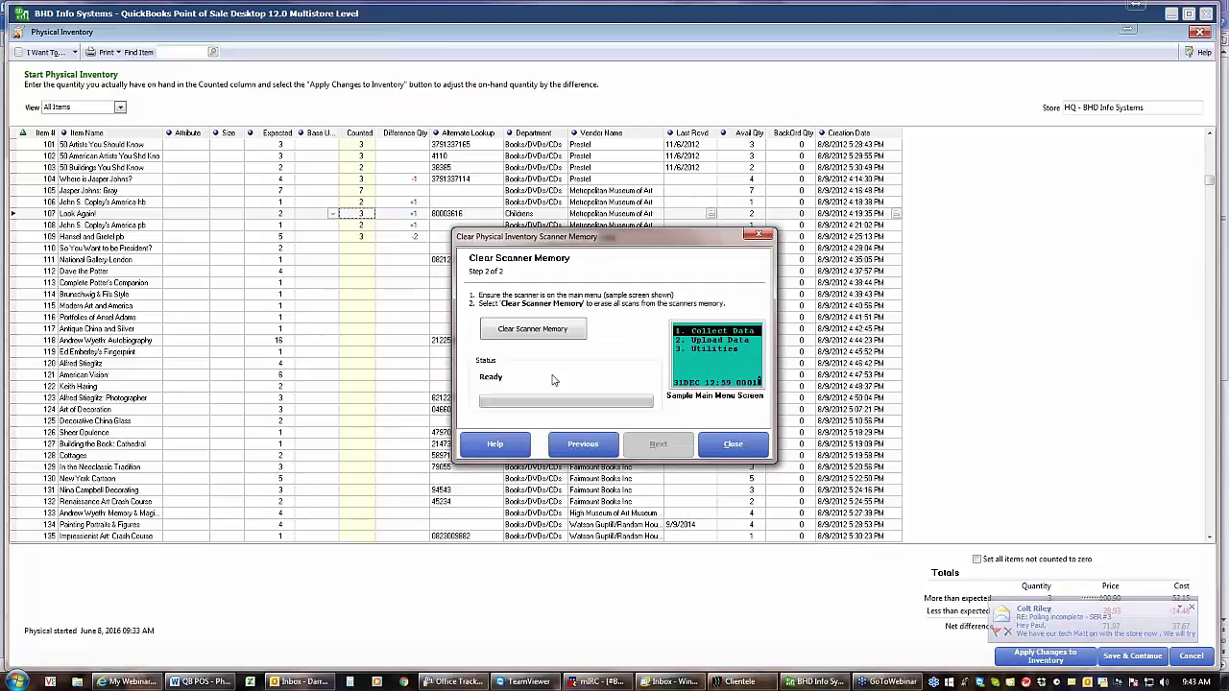
pyautogui.click(730, 445)
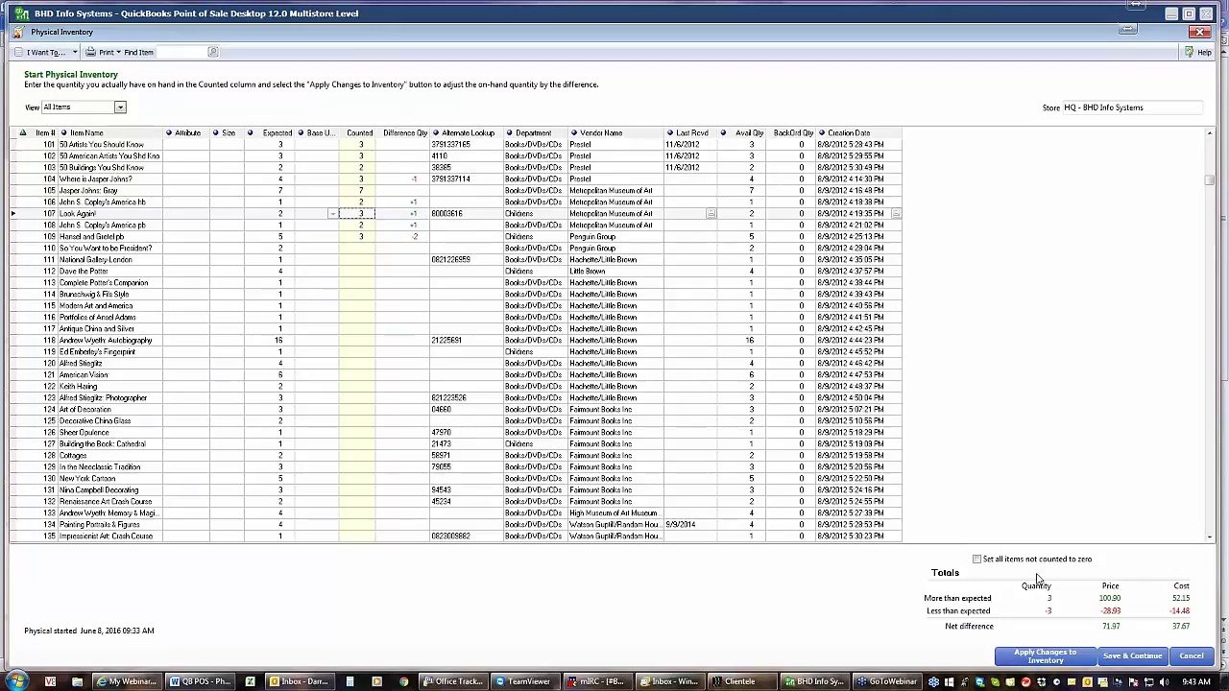
# - Try setting all items not counted to zero, then turn the option back off
pyautogui.click(978, 560)
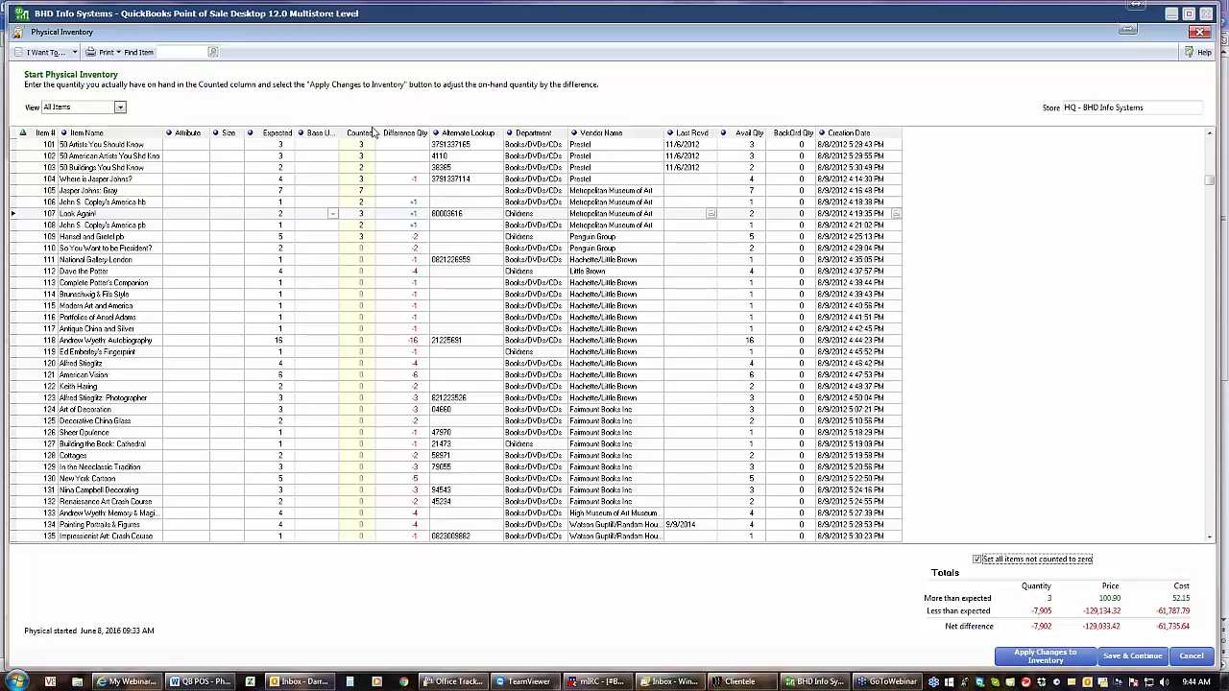
pyautogui.click(978, 560)
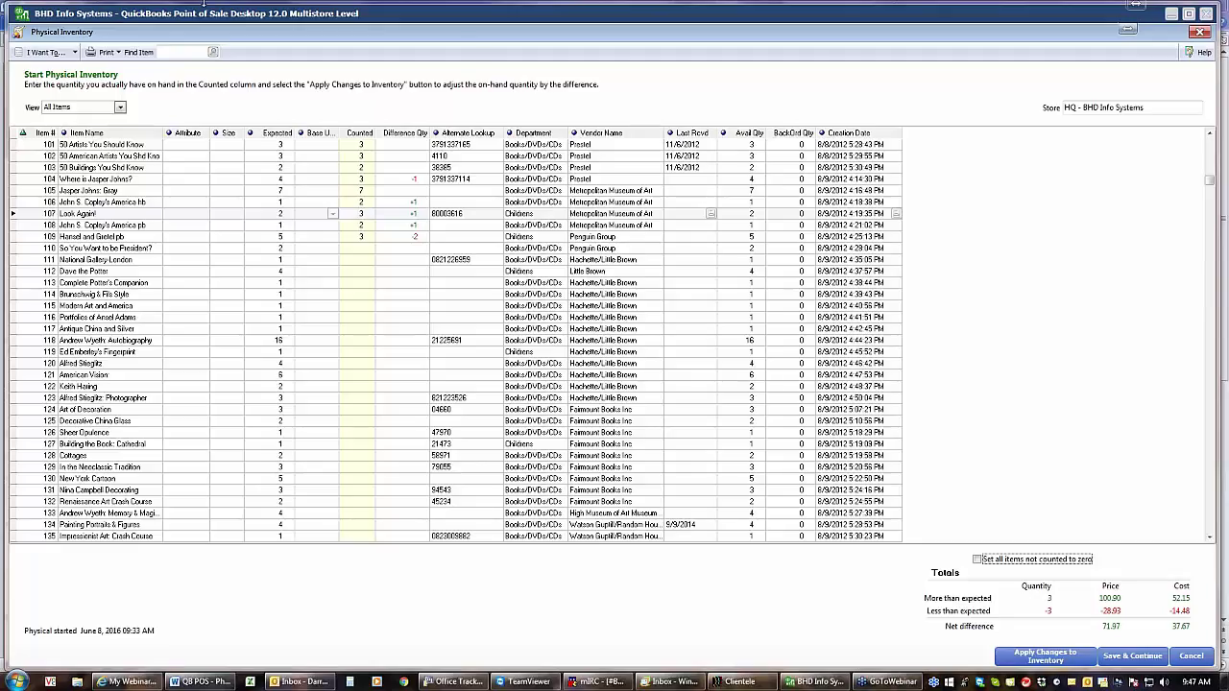
# - Run the PI - Differences Report with its default options, review it and close it
pyautogui.click(60, 54)
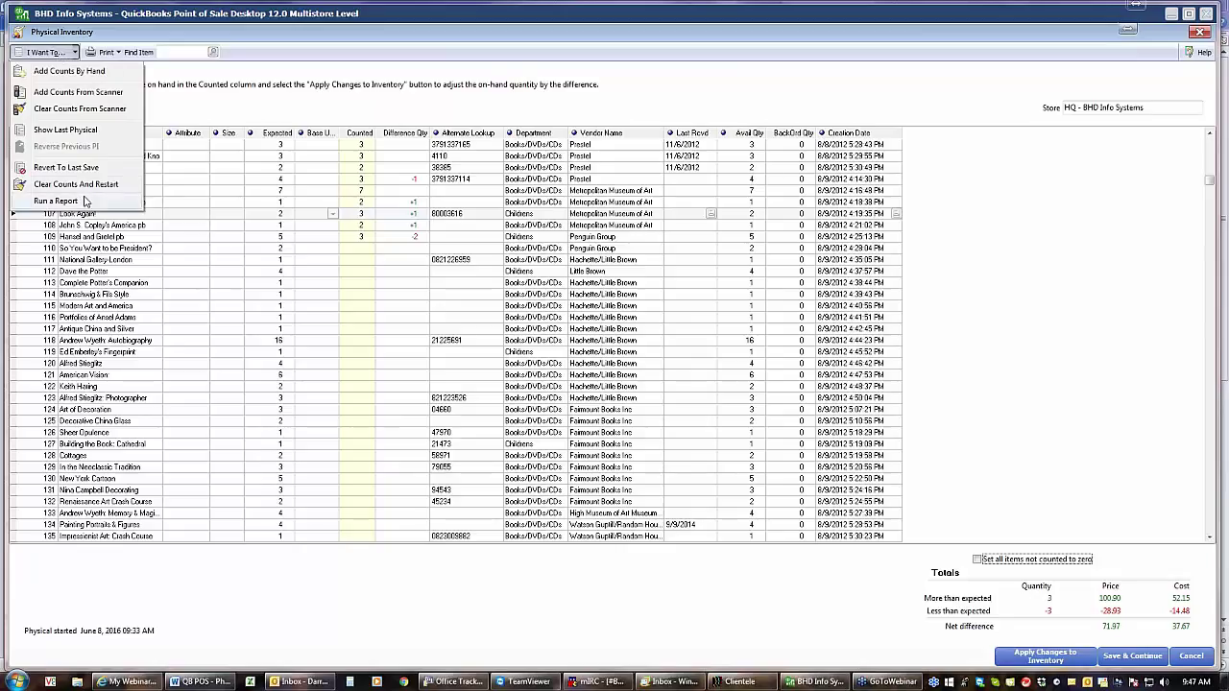
pyautogui.moveTo(85, 203)
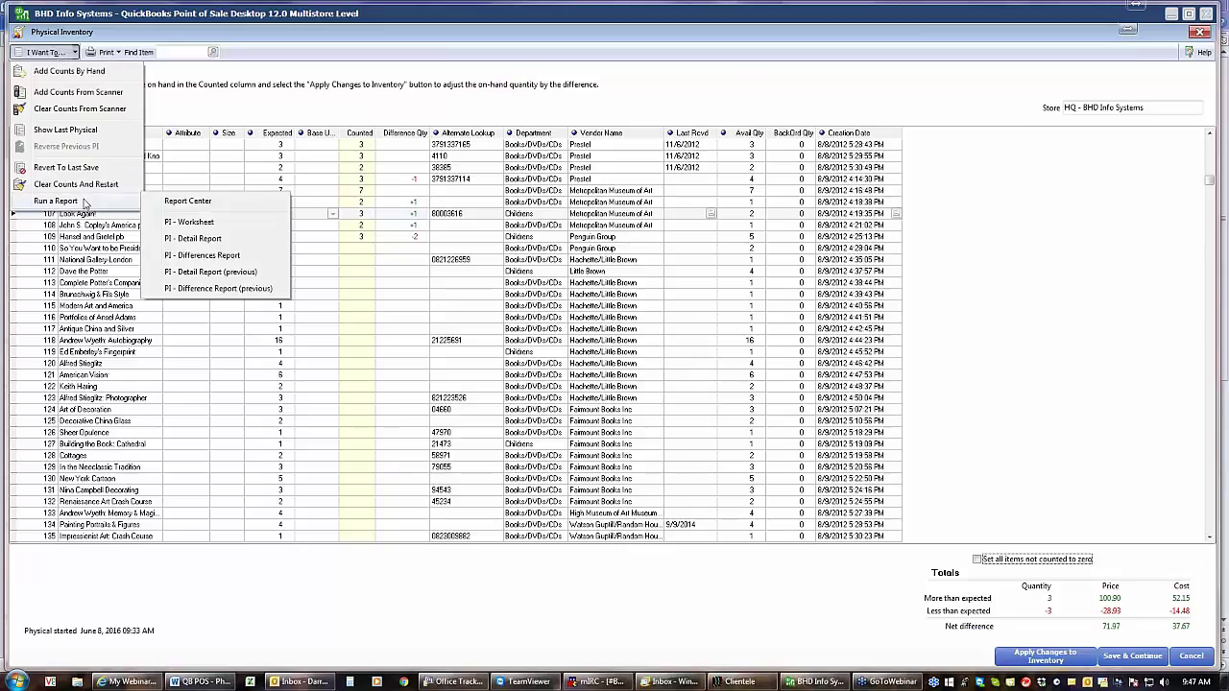
pyautogui.click(213, 256)
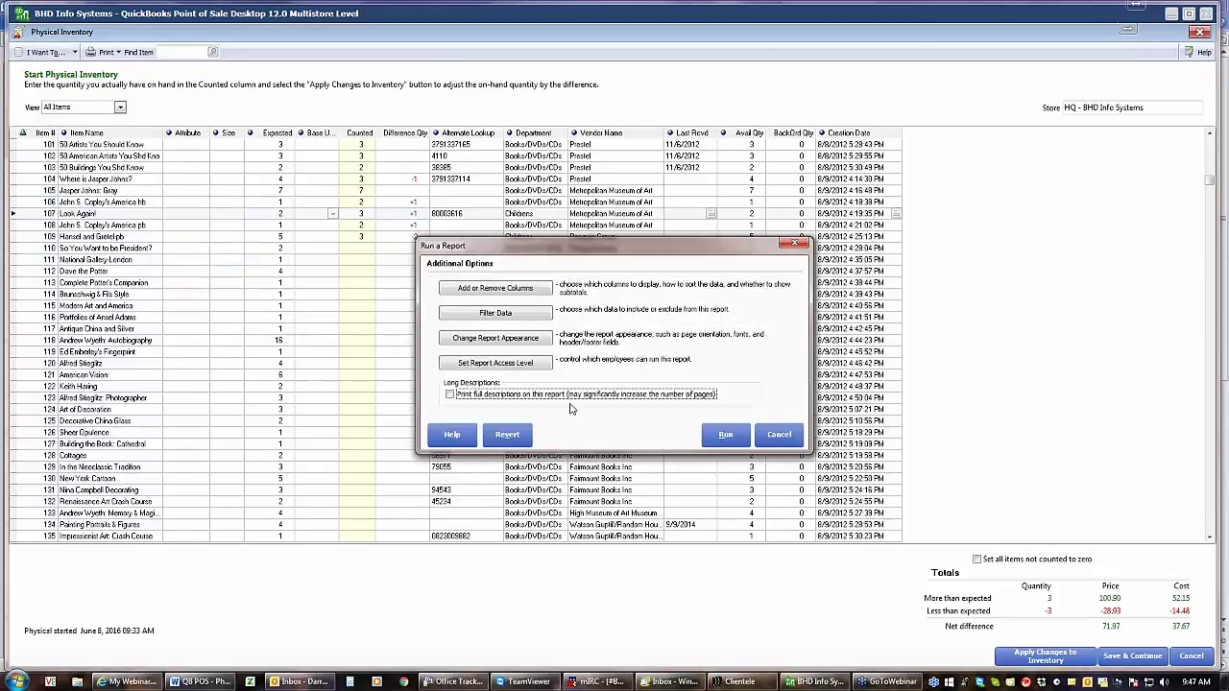
pyautogui.click(722, 435)
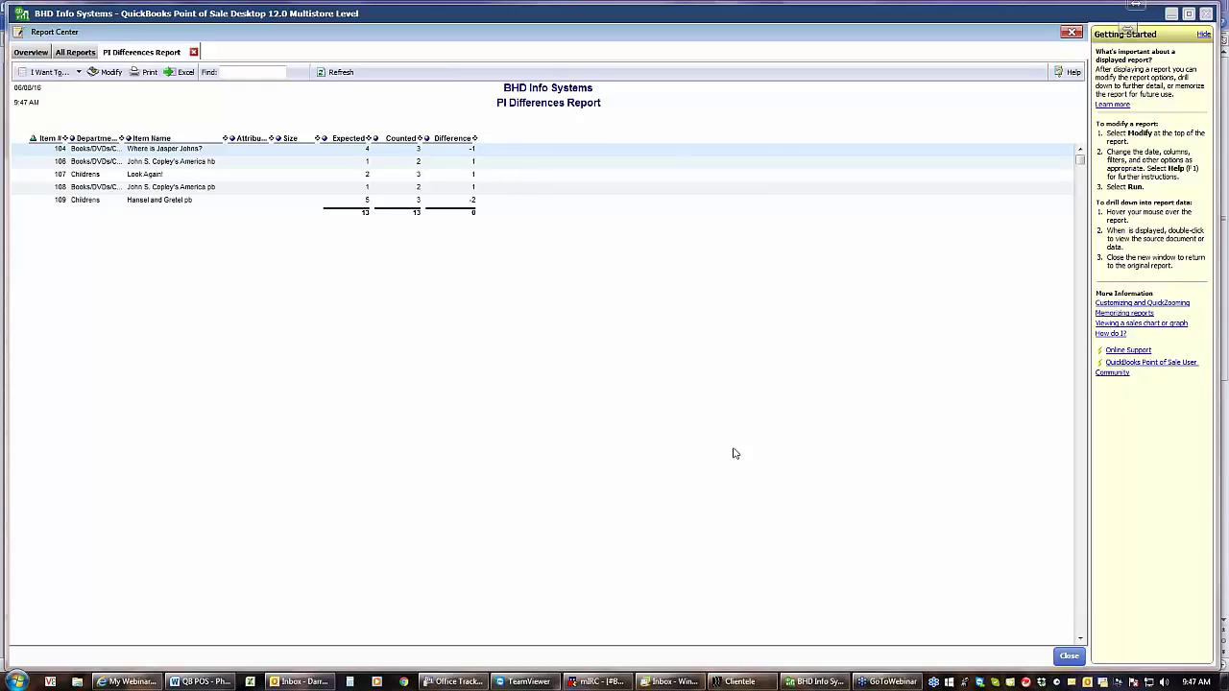
pyautogui.click(1069, 656)
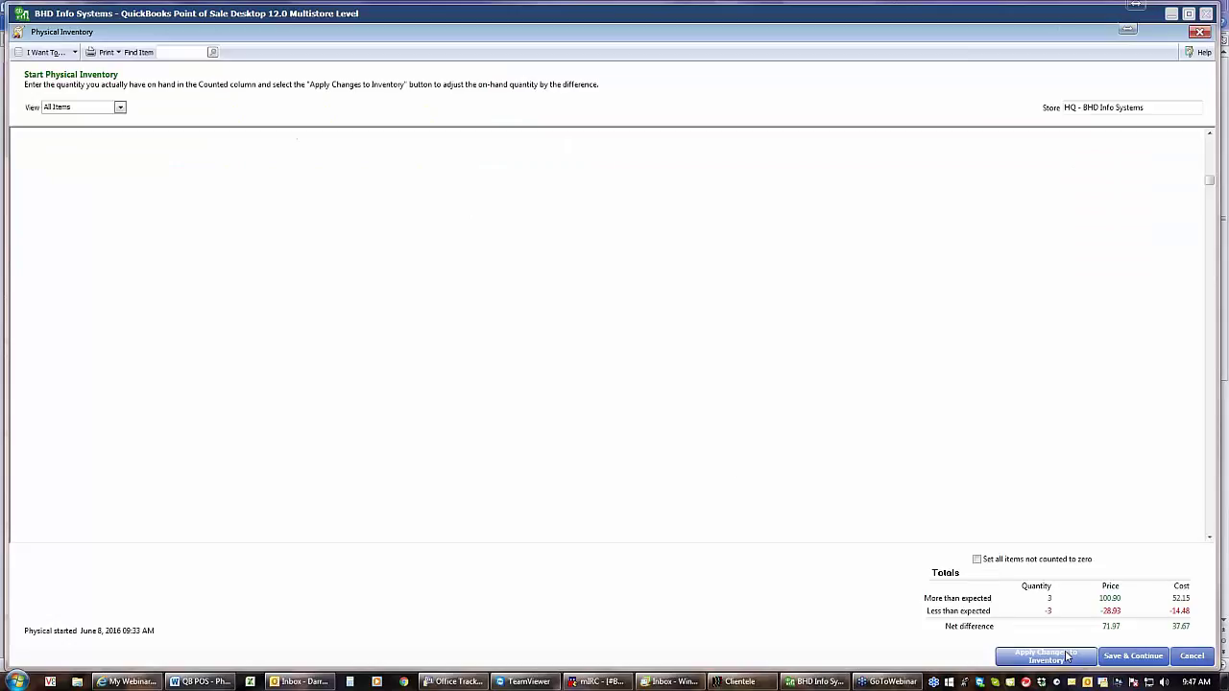
# - Set all items not counted to zero, run the PI - Differences Report with default options, review it and close it
pyautogui.click(976, 560)
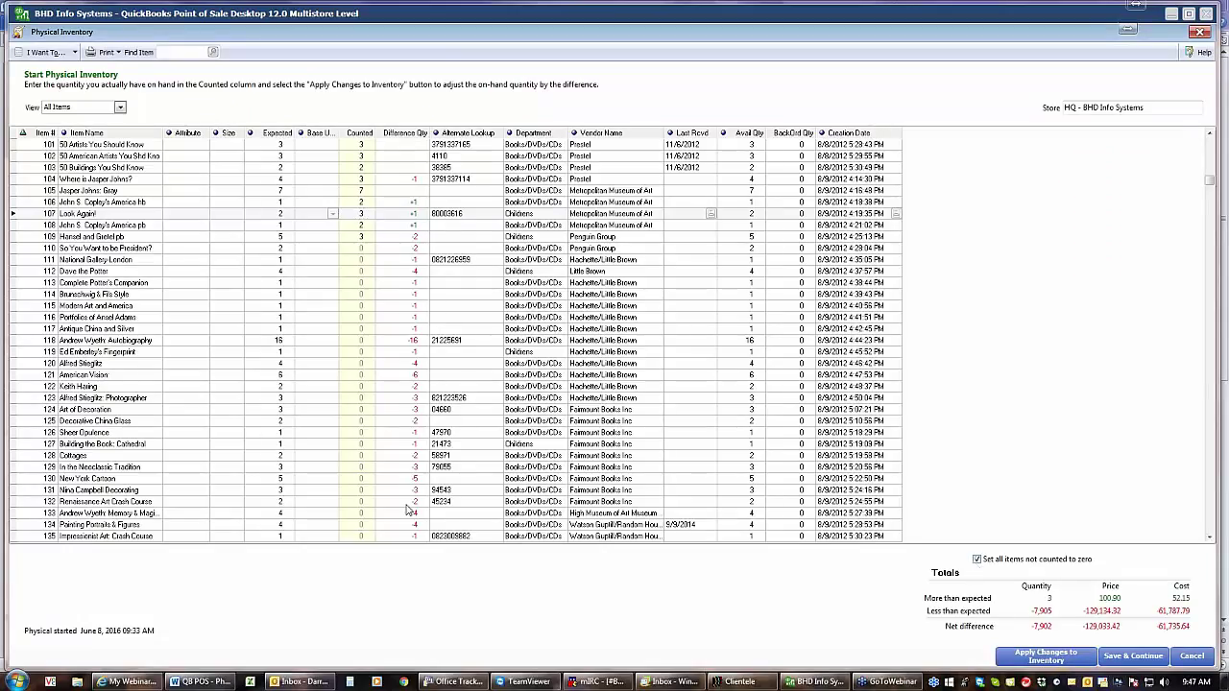
pyautogui.click(48, 52)
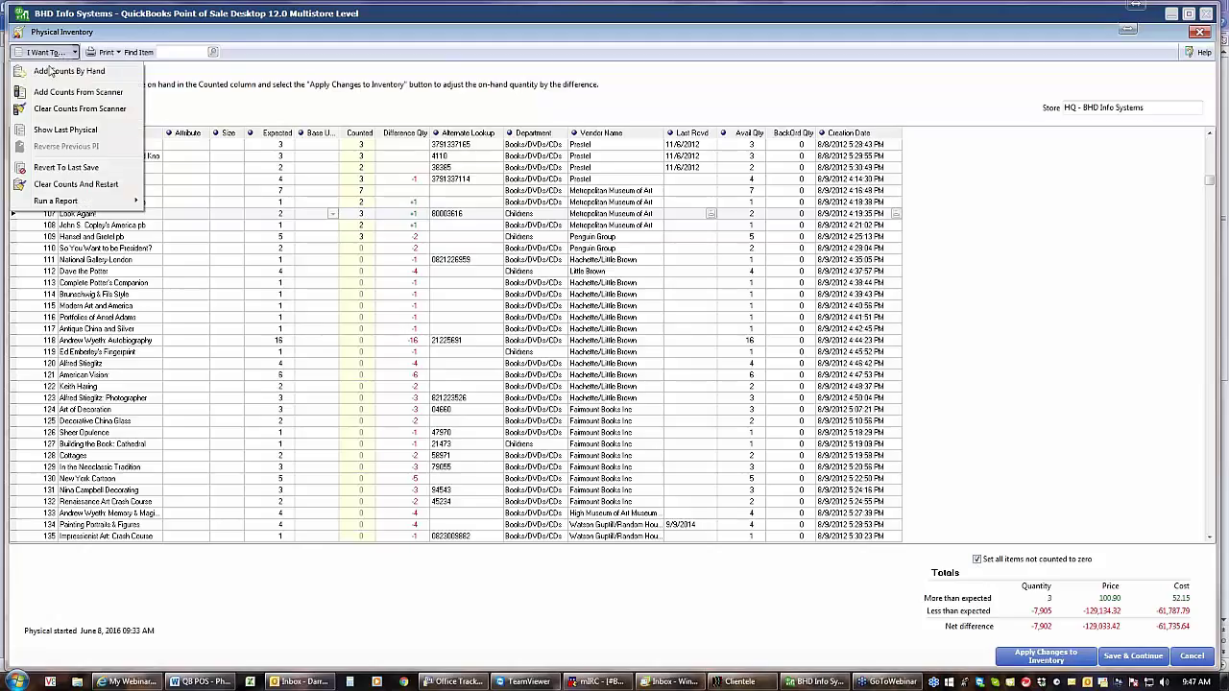
pyautogui.moveTo(84, 202)
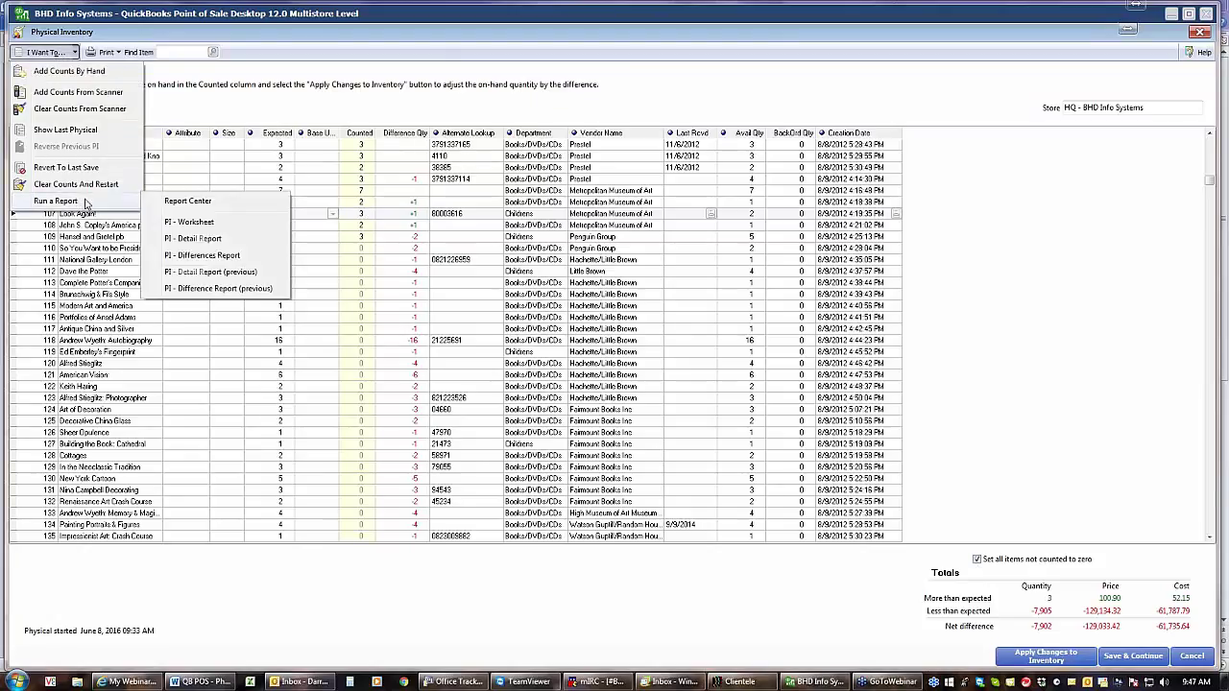
pyautogui.click(214, 258)
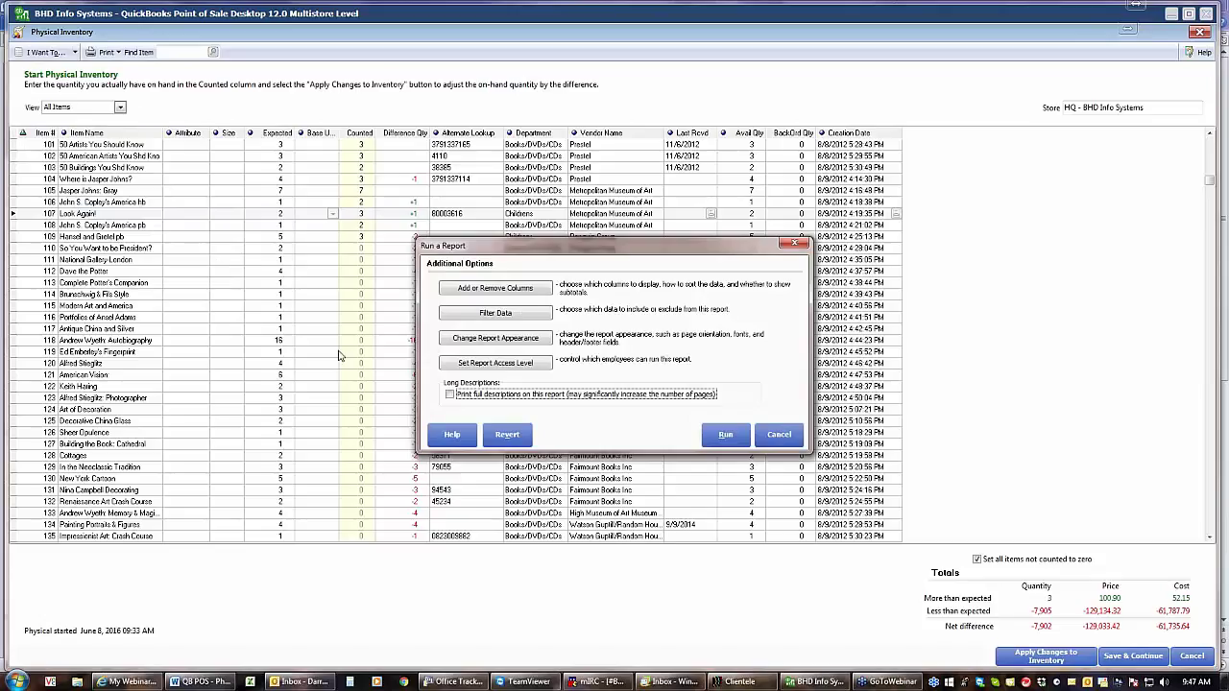
pyautogui.click(724, 435)
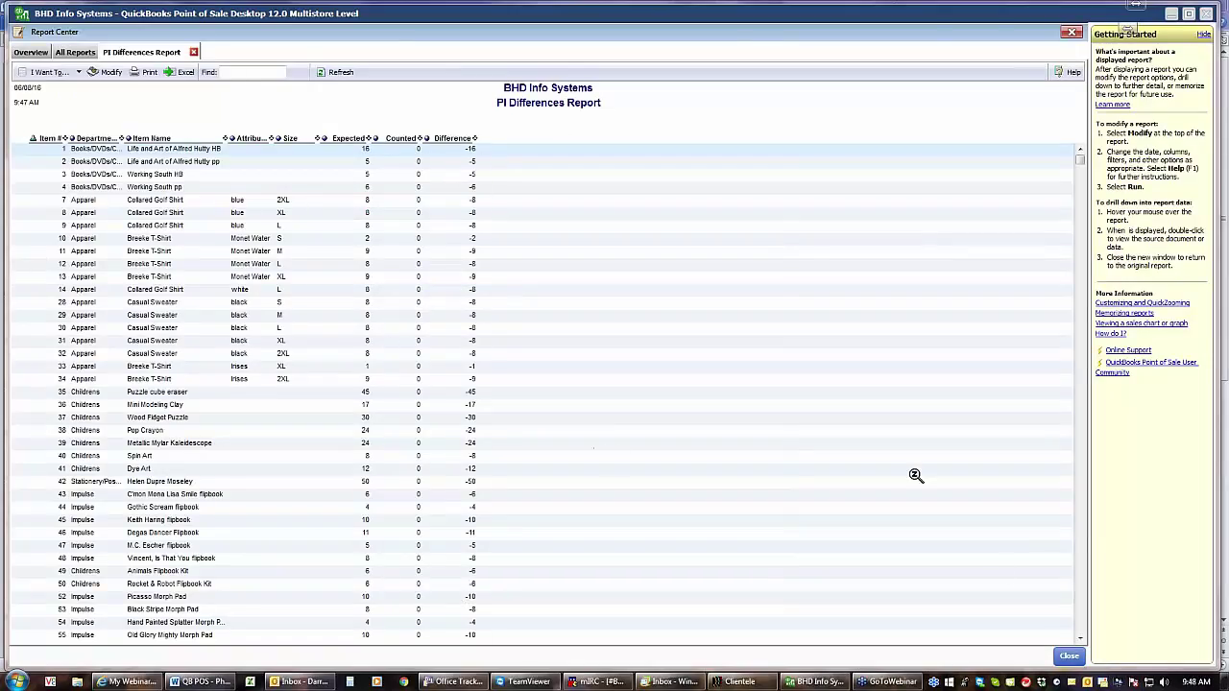
pyautogui.click(1066, 655)
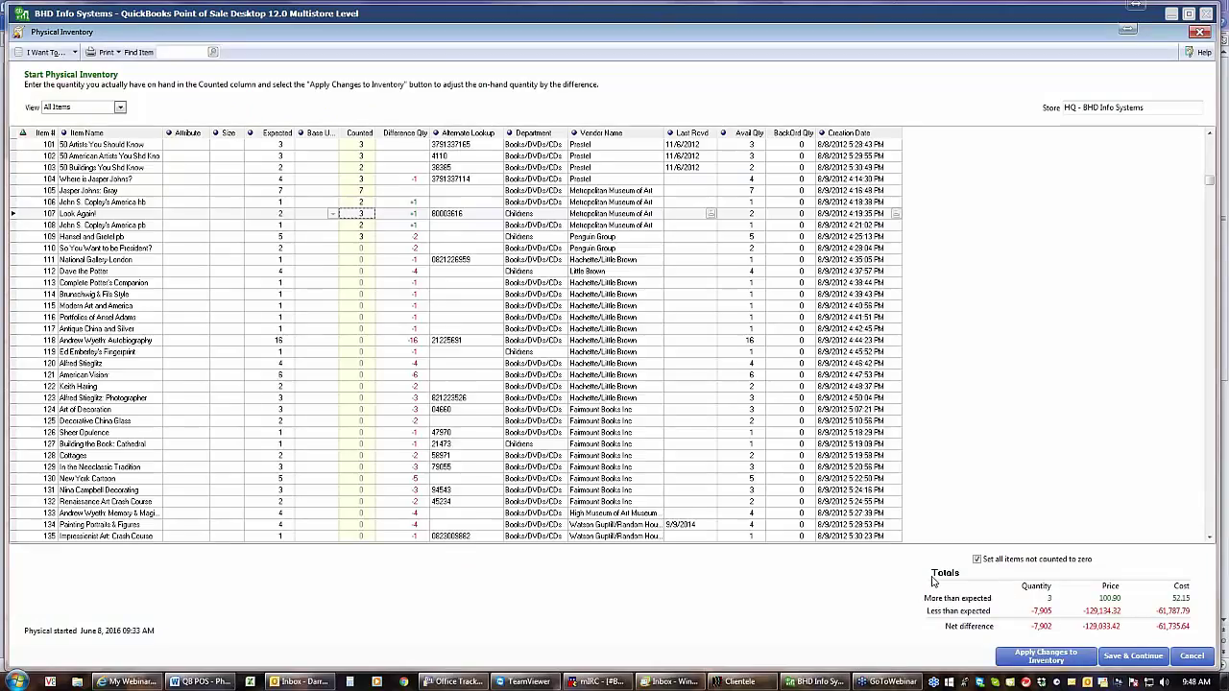
# - Switch the option to set all items not counted to zero off and on to compare the totals, leaving it on
pyautogui.click(977, 560)
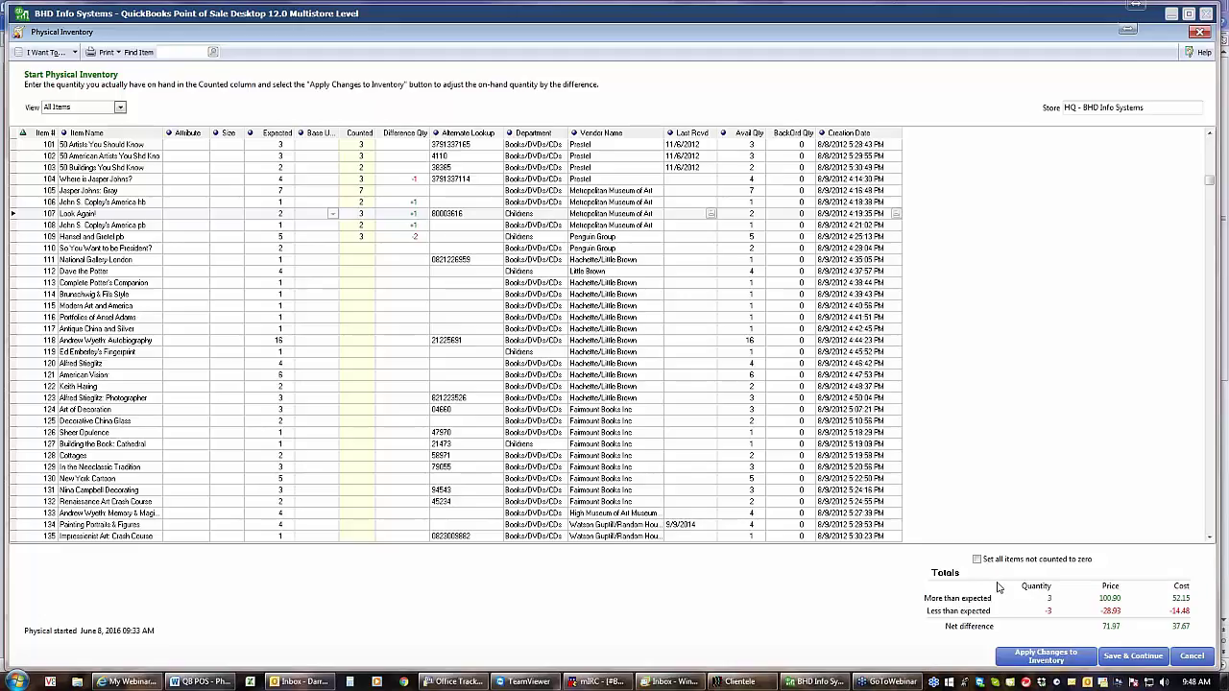
pyautogui.click(977, 561)
pyautogui.click(977, 561)
pyautogui.click(978, 561)
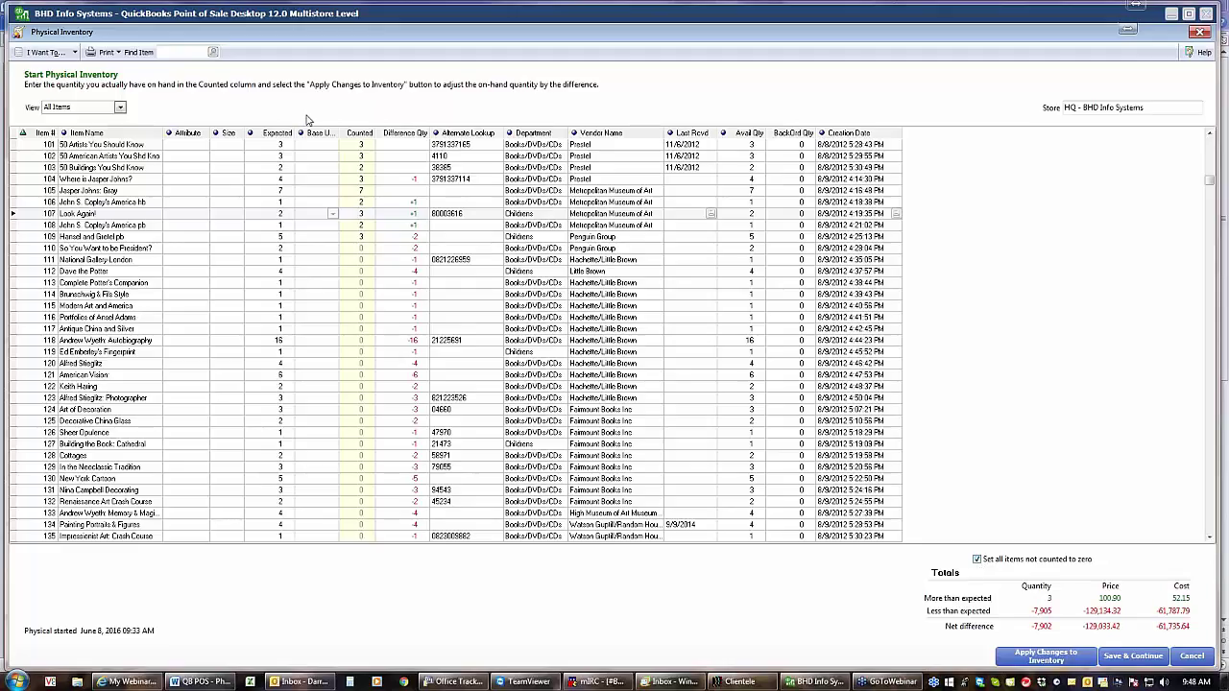
pyautogui.click(978, 561)
pyautogui.click(979, 560)
# - Enter counted quantities of 2, 1, 4 and 1 for items 110 through 113, in that order
pyautogui.click(365, 247)
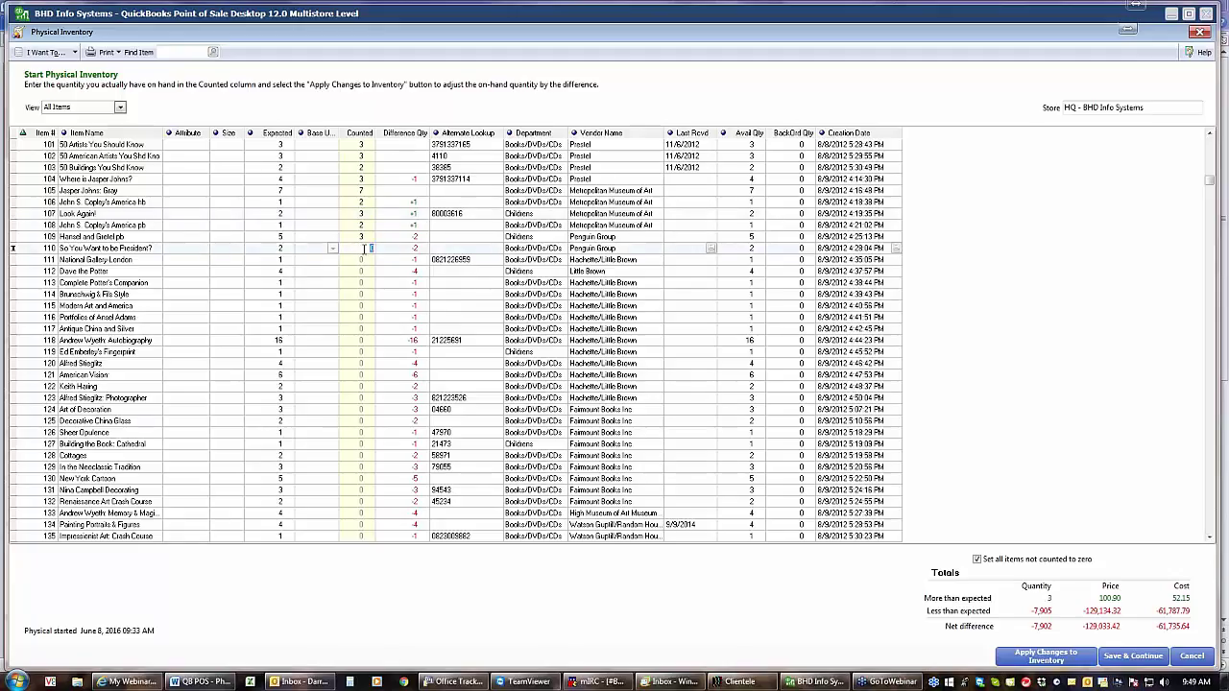
pyautogui.write('2')
pyautogui.press('Return')
pyautogui.write('1')
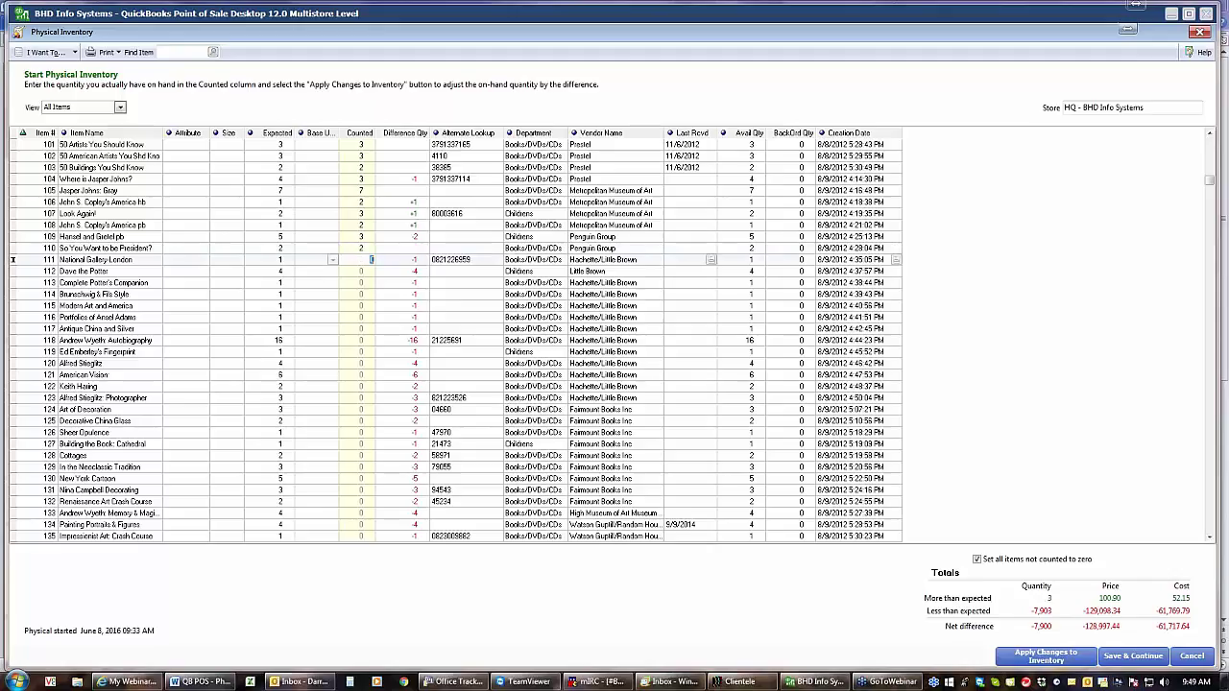
pyautogui.press('Return')
pyautogui.write('4')
pyautogui.press('Return')
pyautogui.write('1')
pyautogui.press('Return')
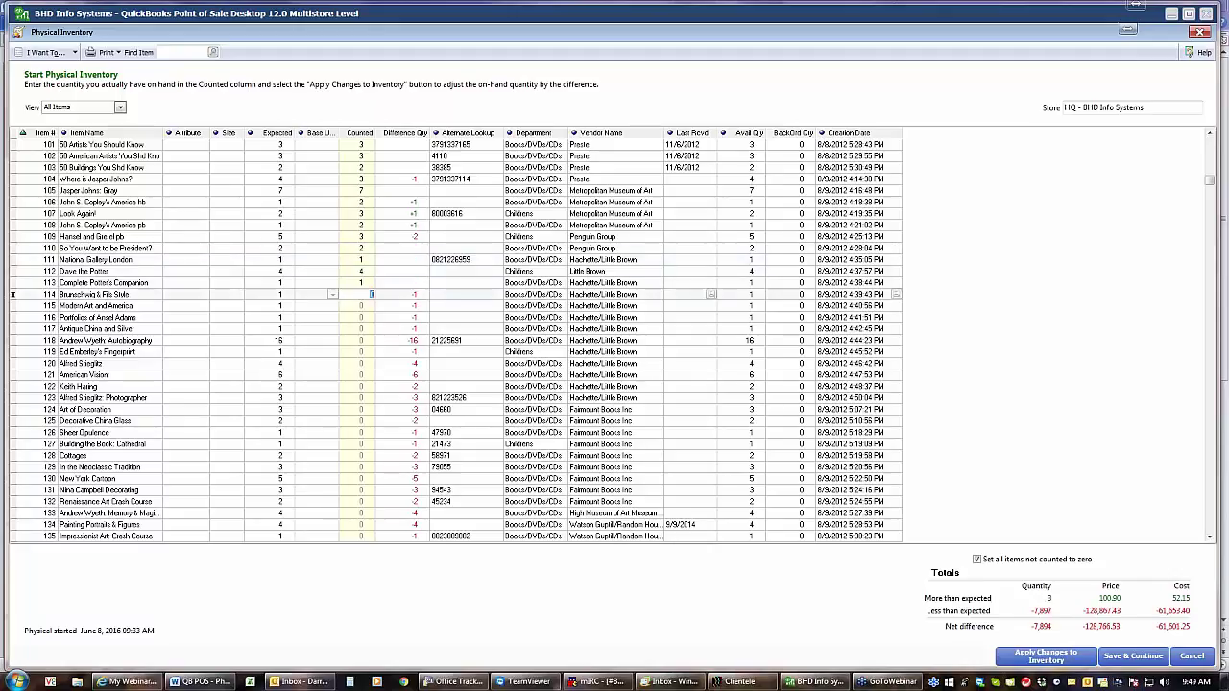
# - Enter a counted quantity of 1 for each of items 114 through 117
pyautogui.write('1')
pyautogui.press('Return')
pyautogui.write('1')
pyautogui.press('Return')
pyautogui.write('1')
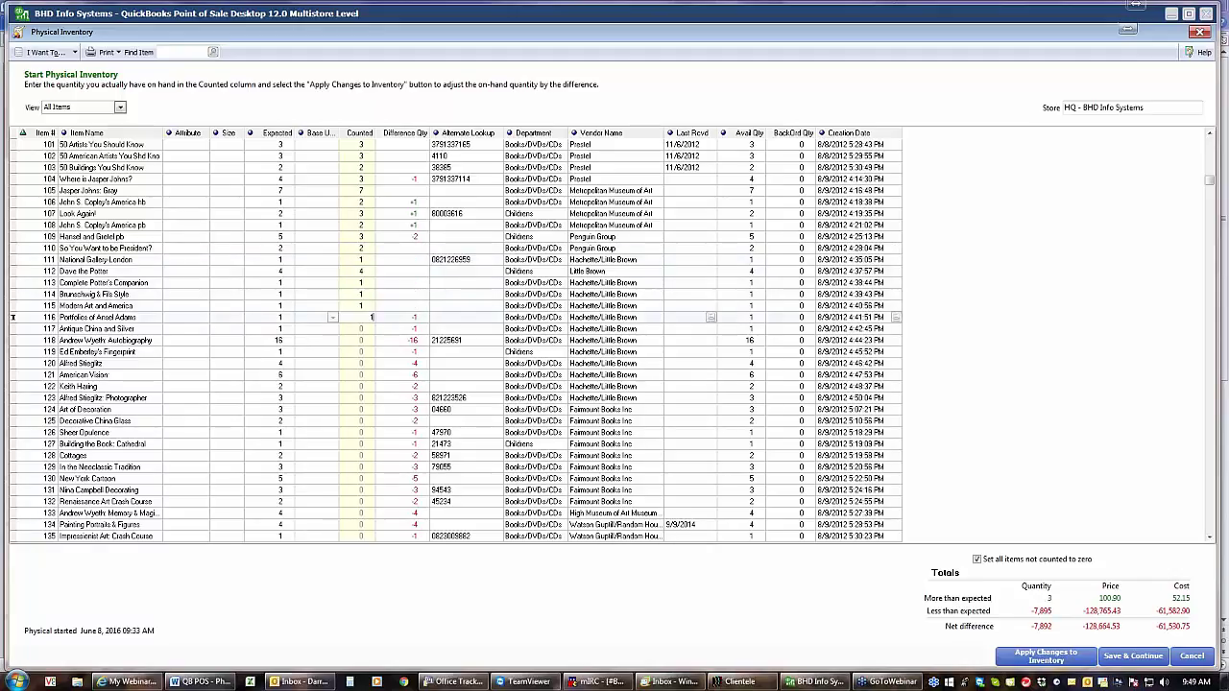
pyautogui.press('Return')
pyautogui.write('1')
pyautogui.press('Return')
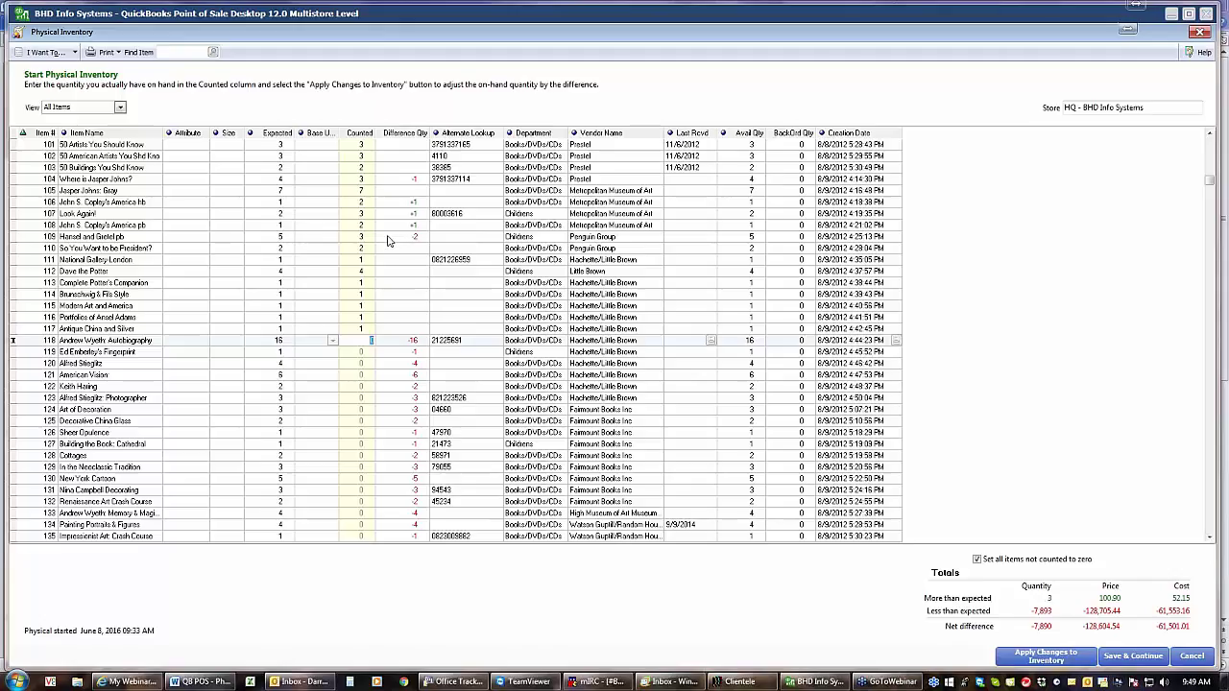
# - Correct the counted quantity of item 109, Hansel and Gretel pb, to 5
pyautogui.click(363, 239)
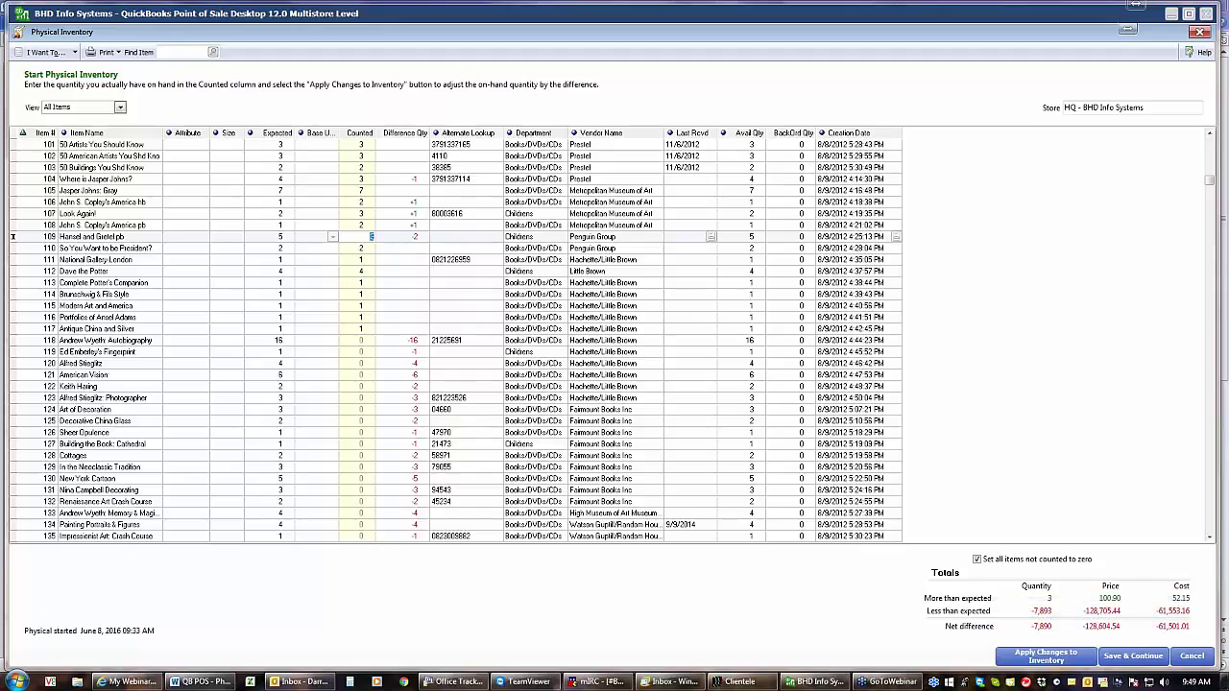
pyautogui.write('5')
pyautogui.press('Up')
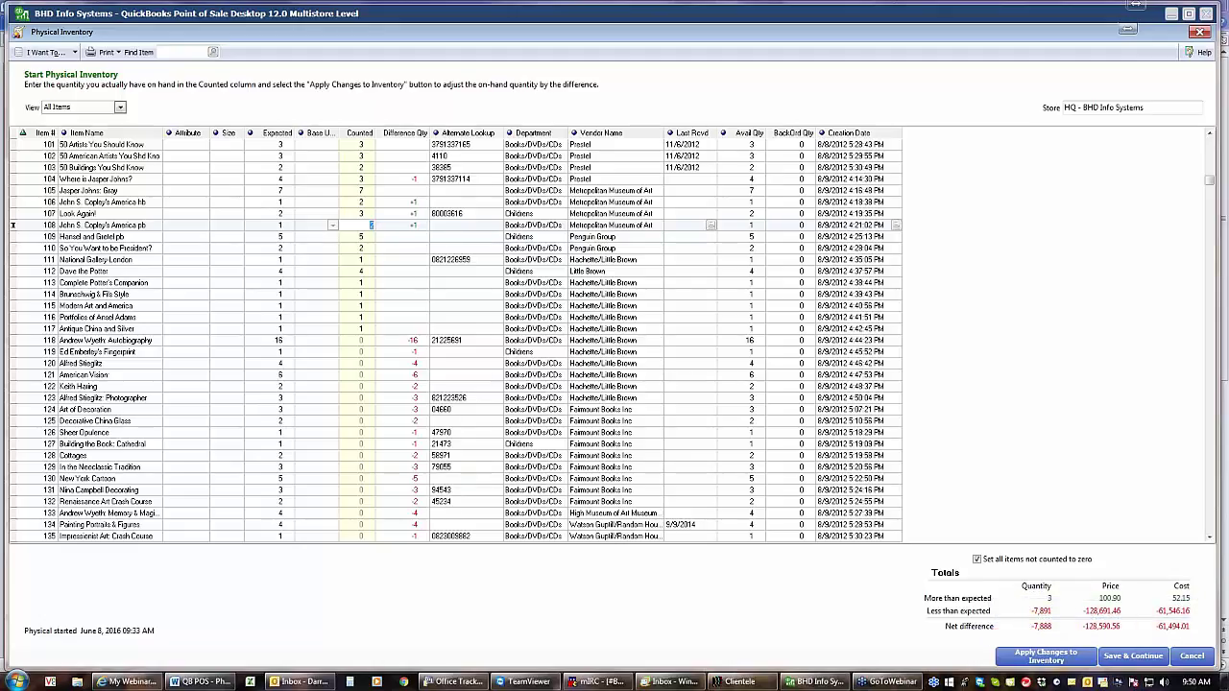
# - Turn off setting all items not counted to zero, then save the physical inventory and close it
pyautogui.click(977, 560)
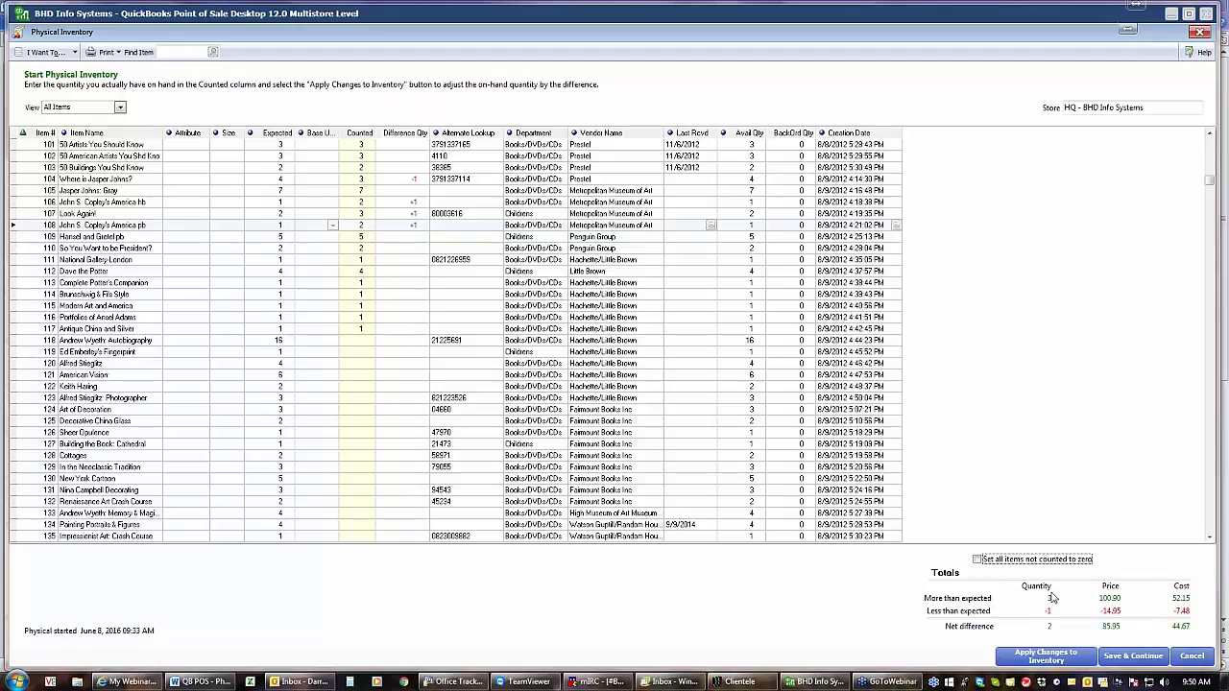
pyautogui.click(1125, 658)
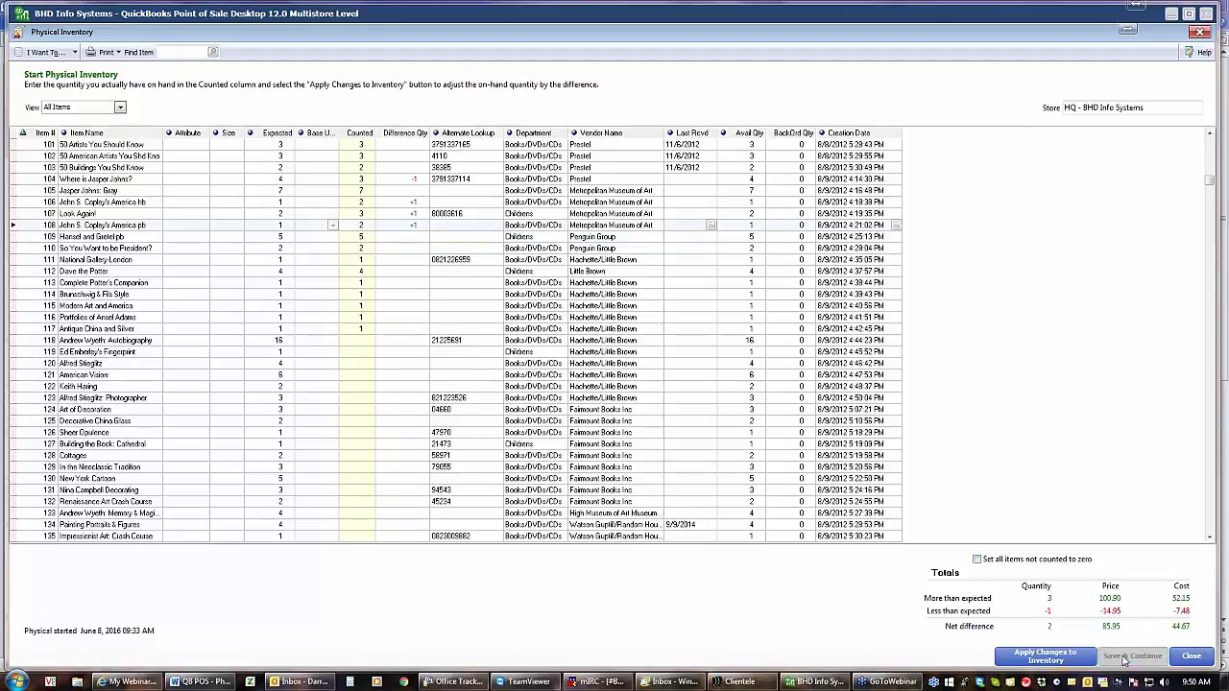
pyautogui.click(1191, 660)
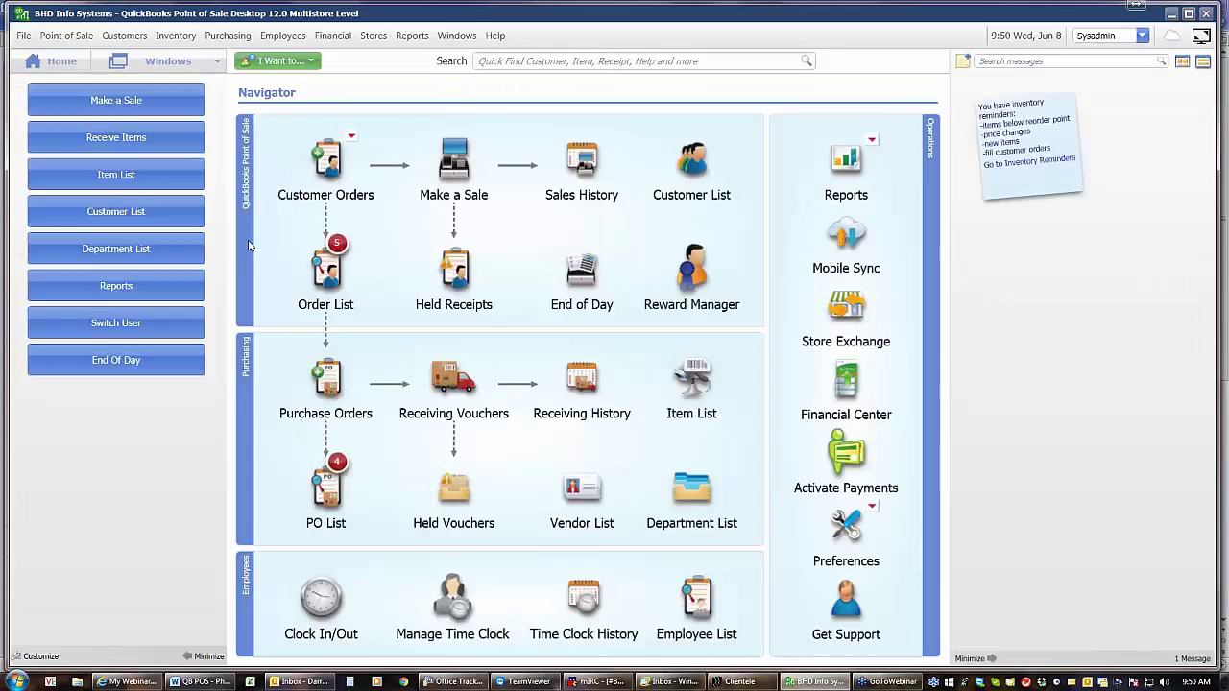
# - Back up the company file to the default location and finish the backup wizard
pyautogui.click(23, 36)
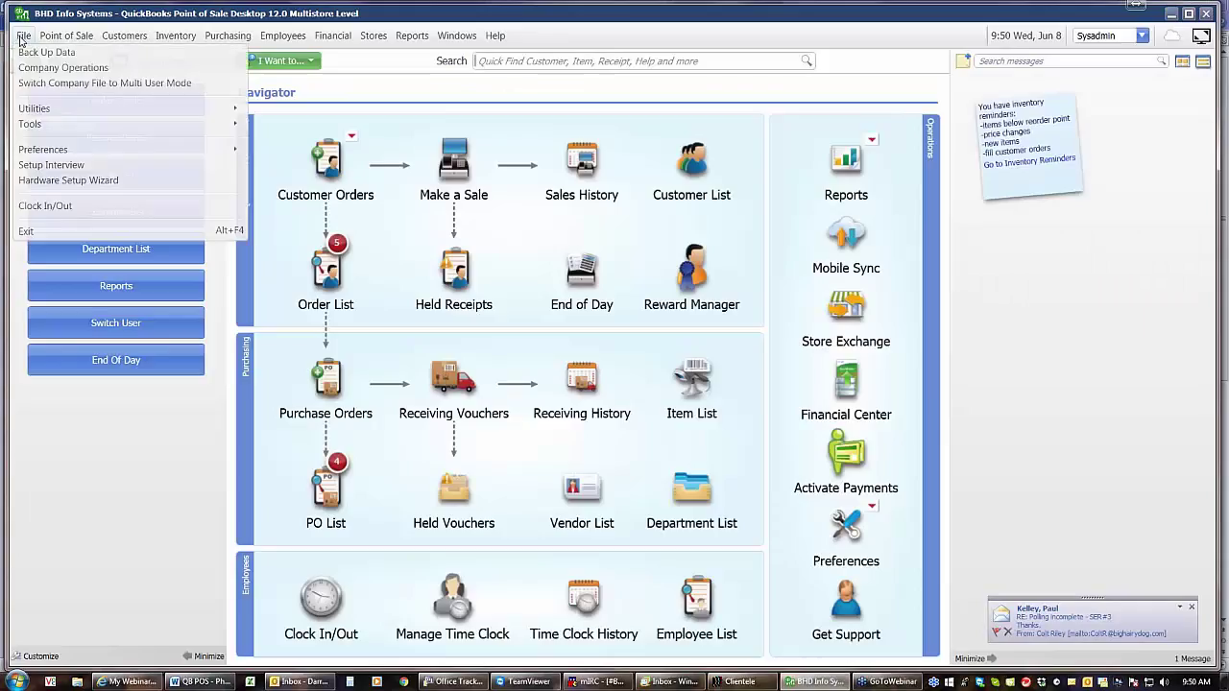
pyautogui.click(30, 55)
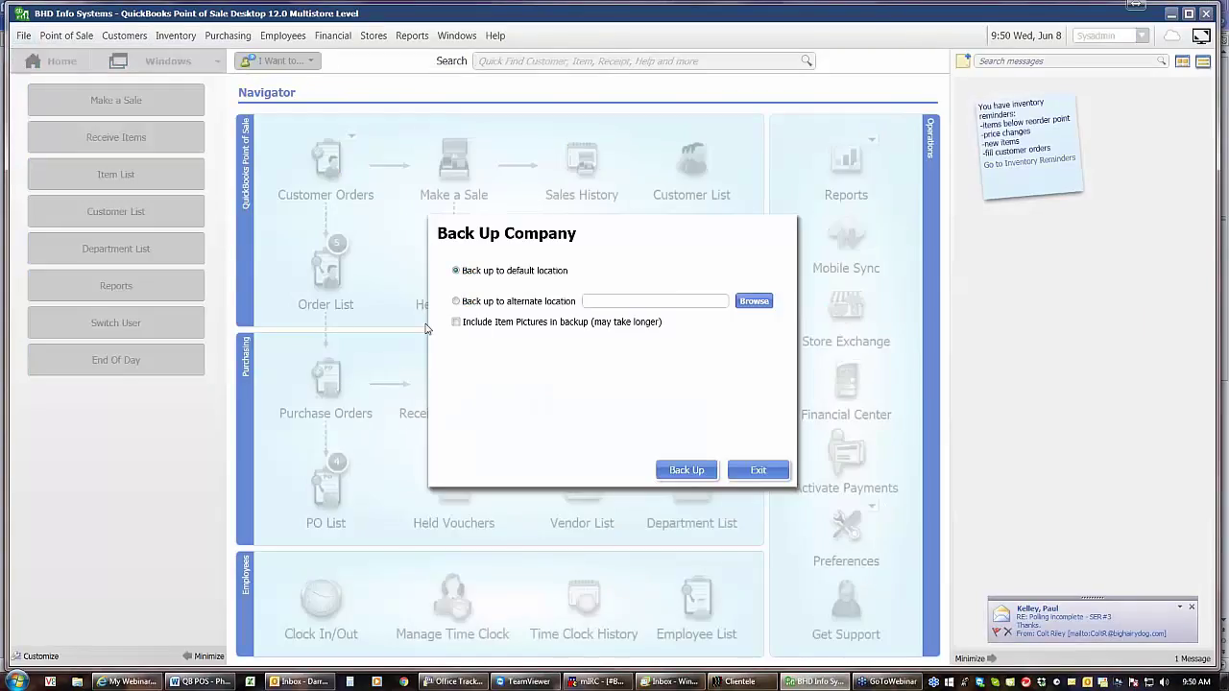
pyautogui.click(700, 473)
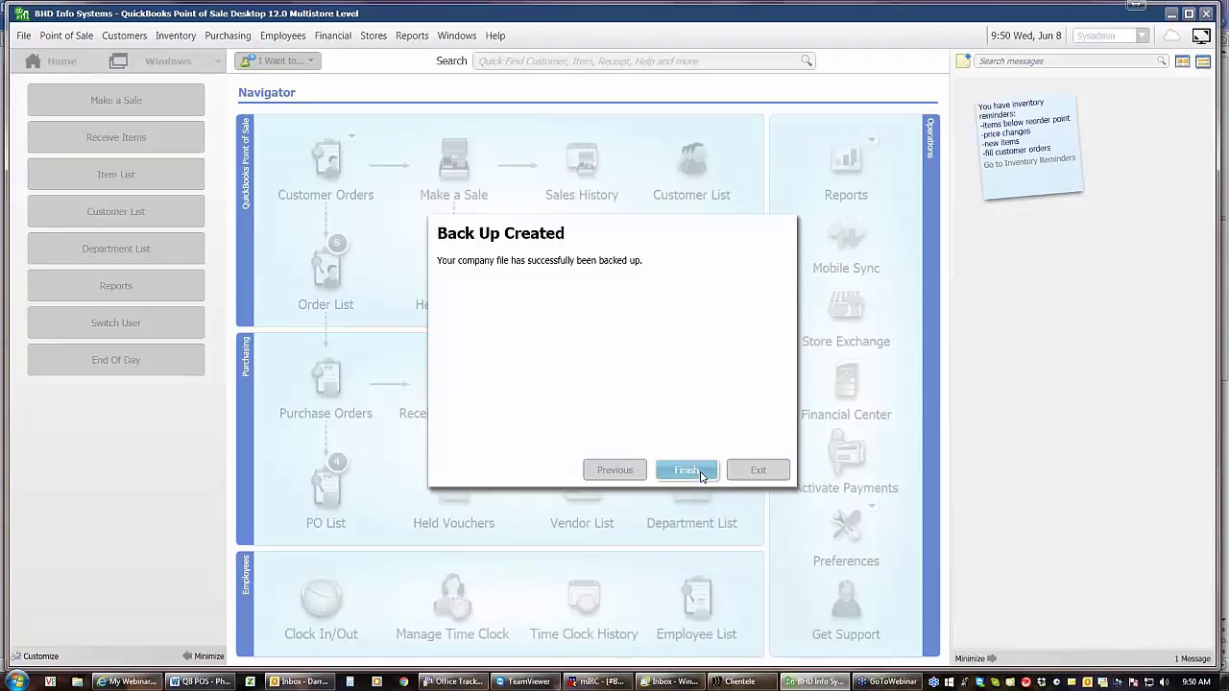
pyautogui.click(702, 477)
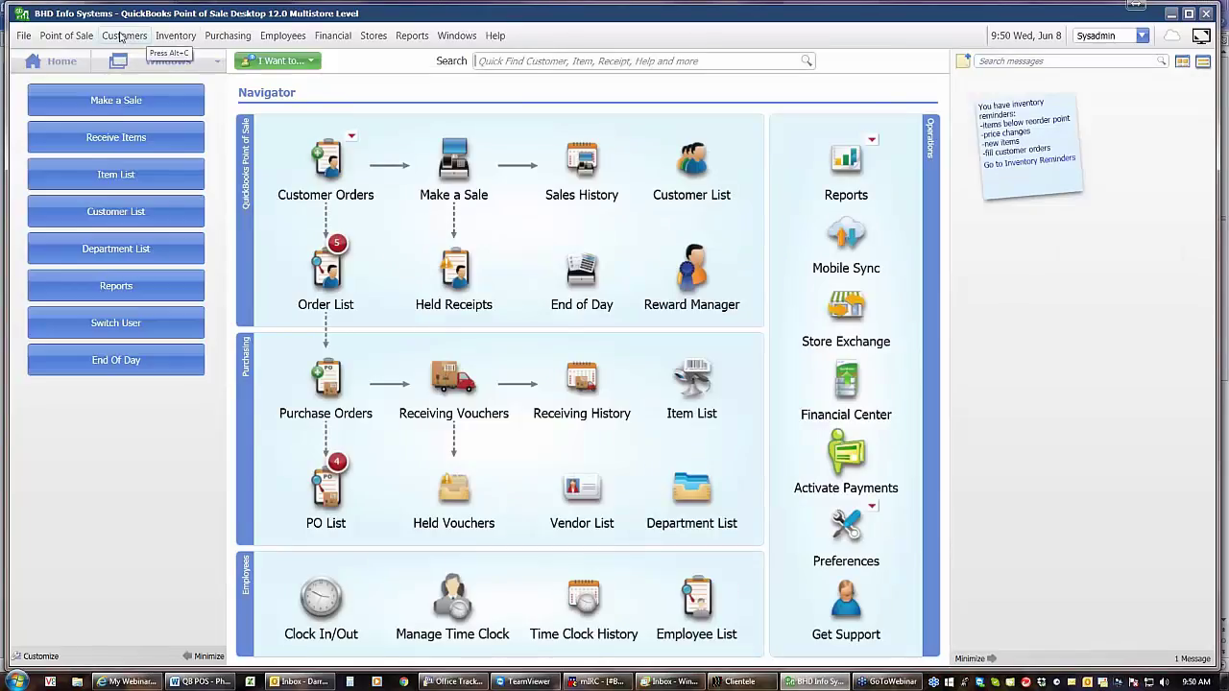
# - Reopen the physical inventory, review the saved counts and apply the changes to inventory, generating the quantity adjustment memo
pyautogui.click(176, 36)
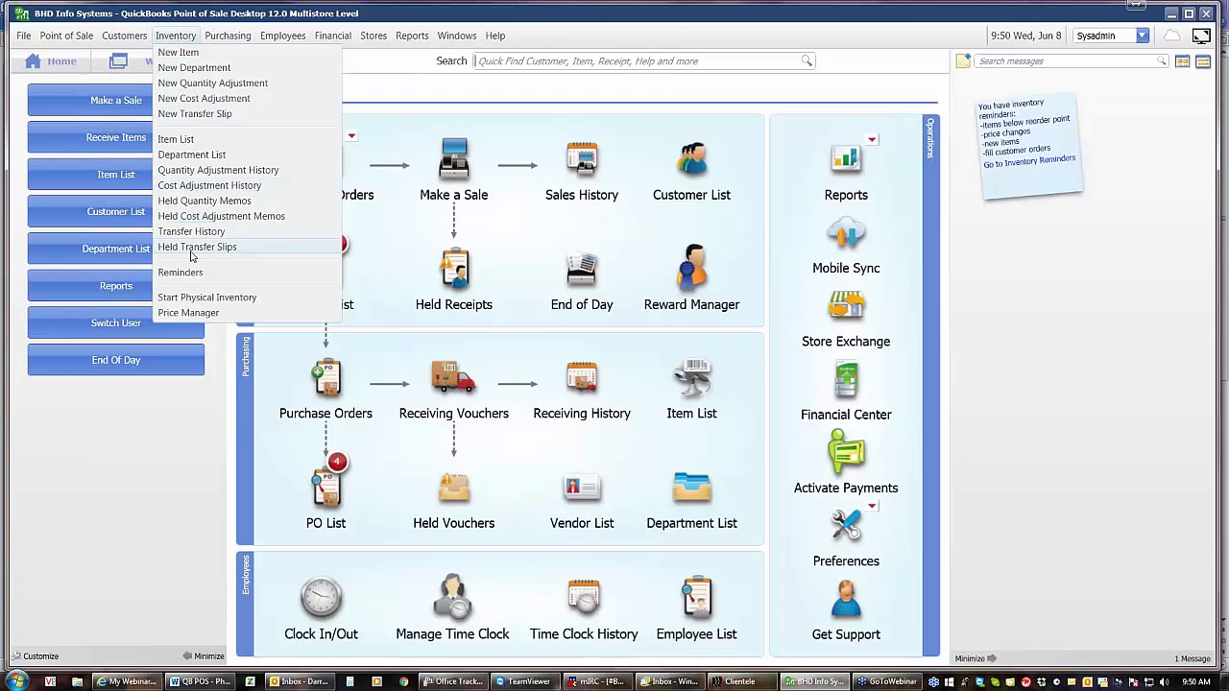
pyautogui.click(203, 298)
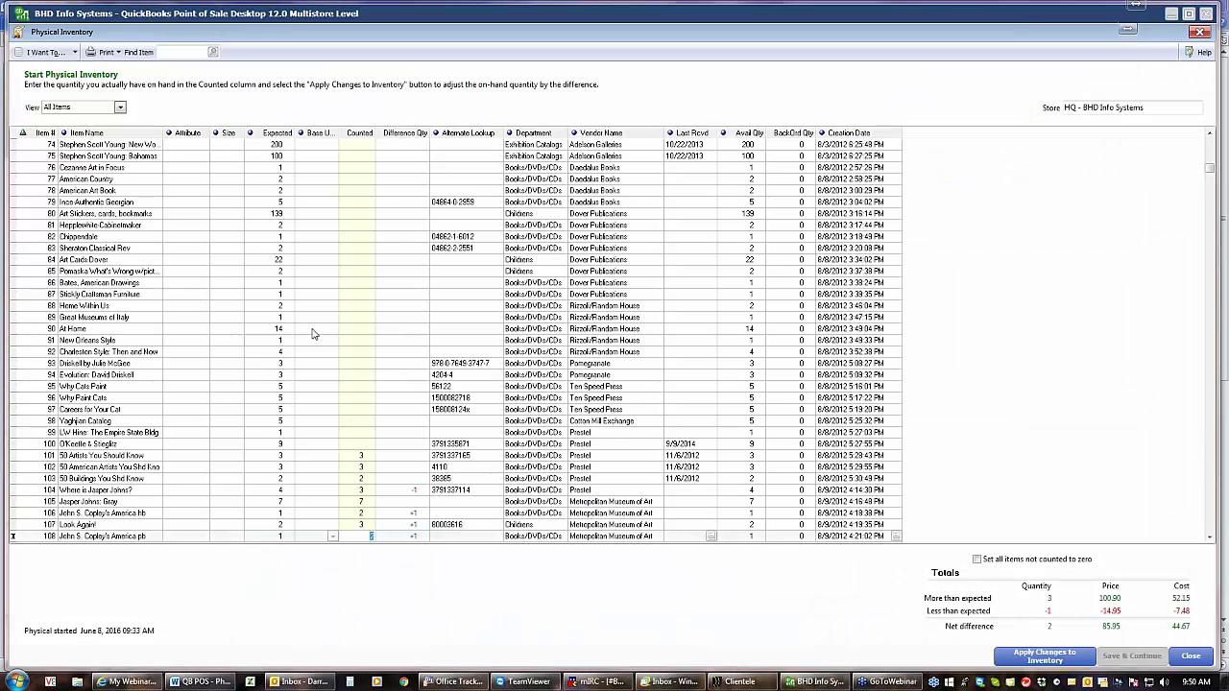
pyautogui.scroll(-4, 380, 432)
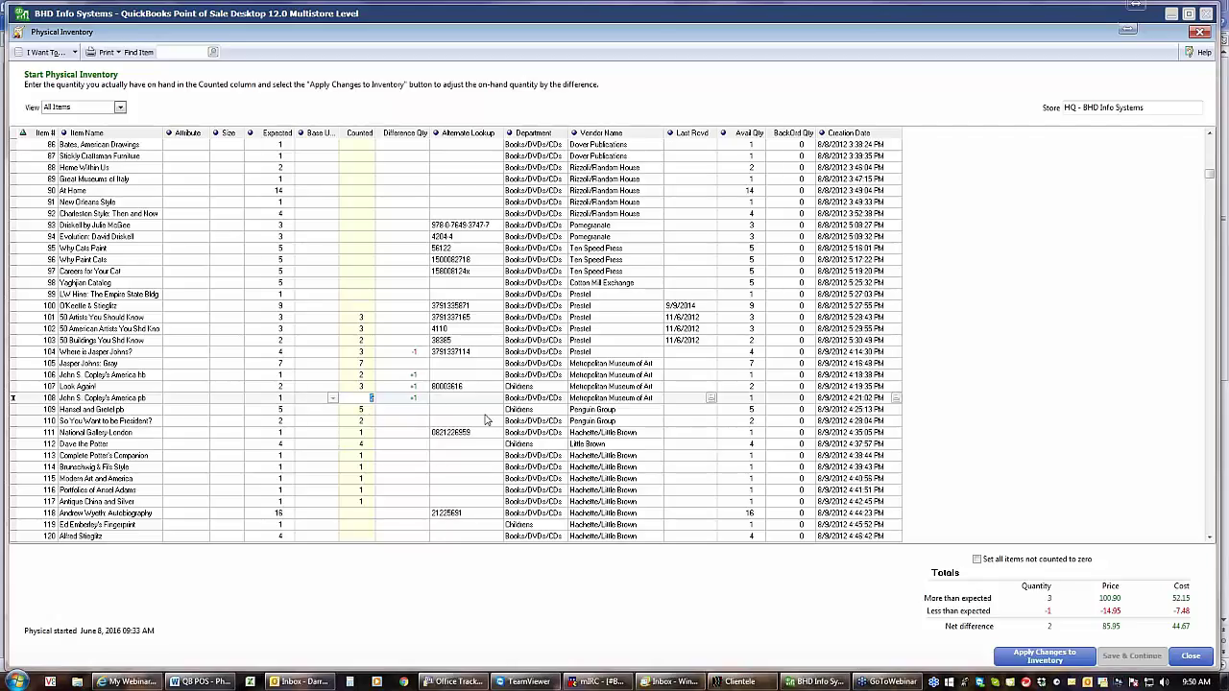
pyautogui.click(1022, 659)
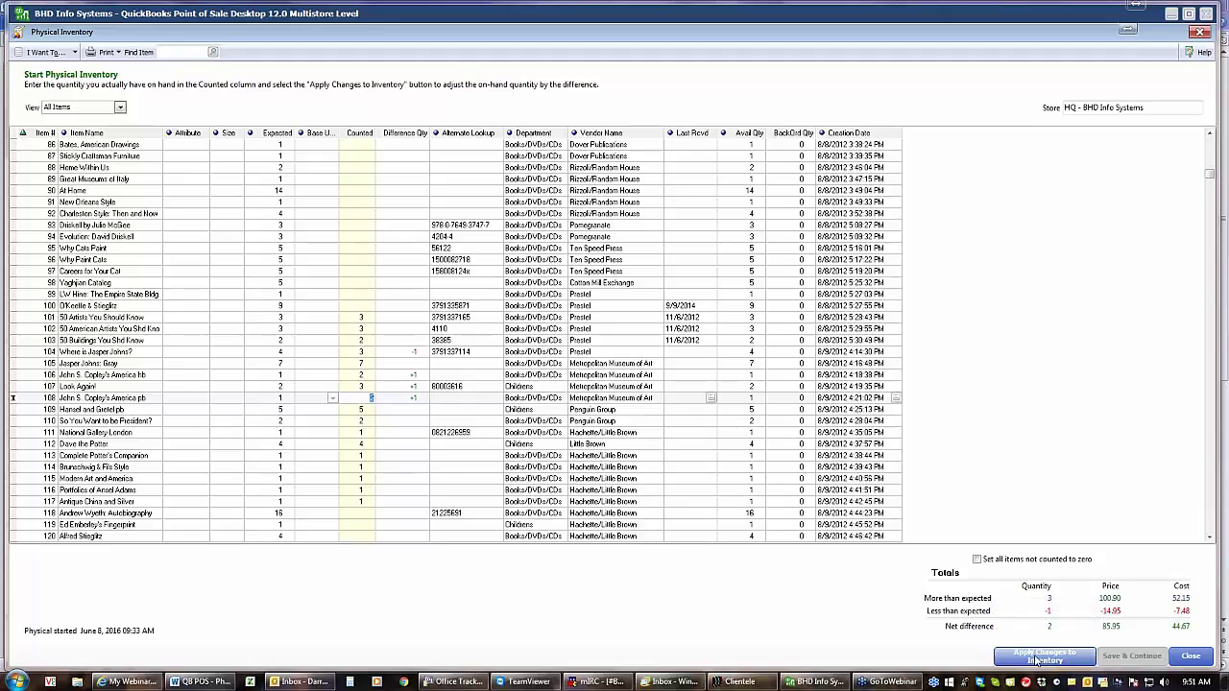
pyautogui.click(1040, 659)
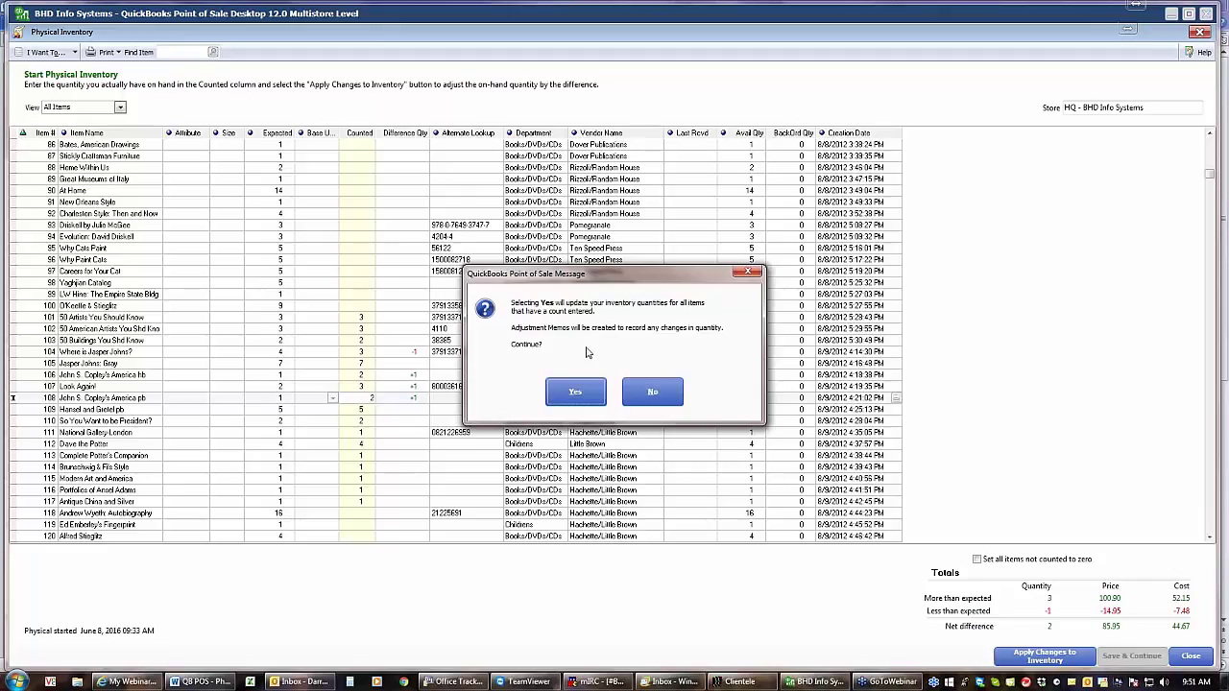
pyautogui.click(578, 398)
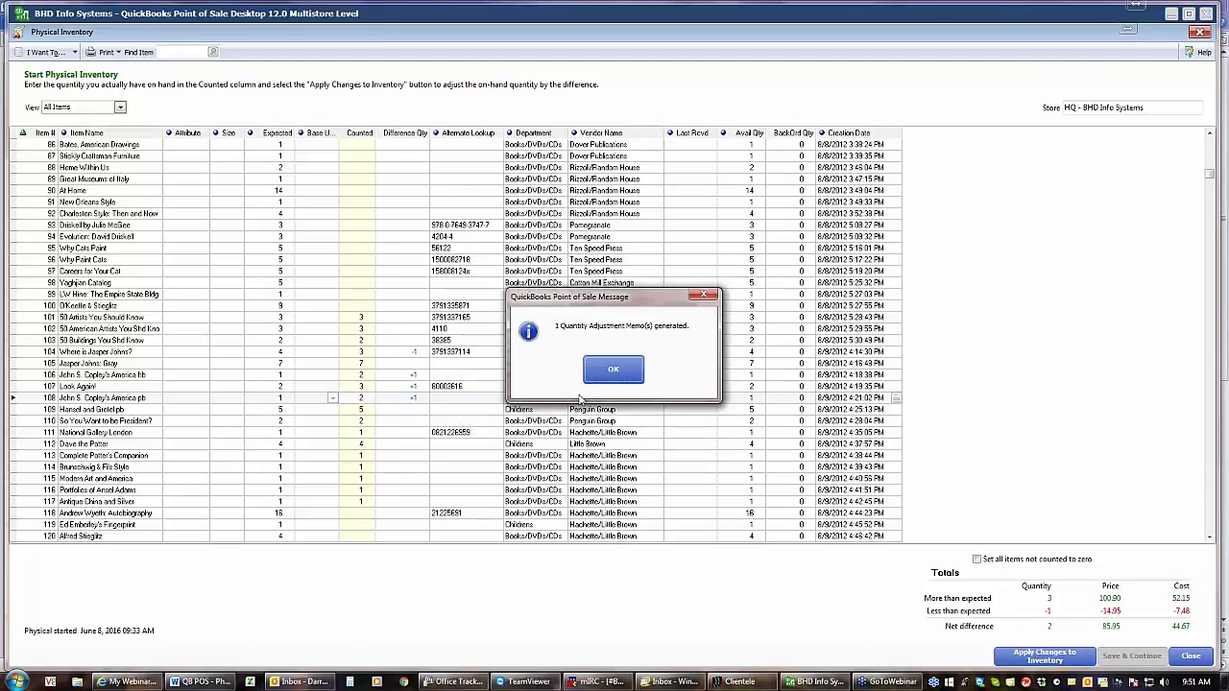
pyautogui.click(617, 379)
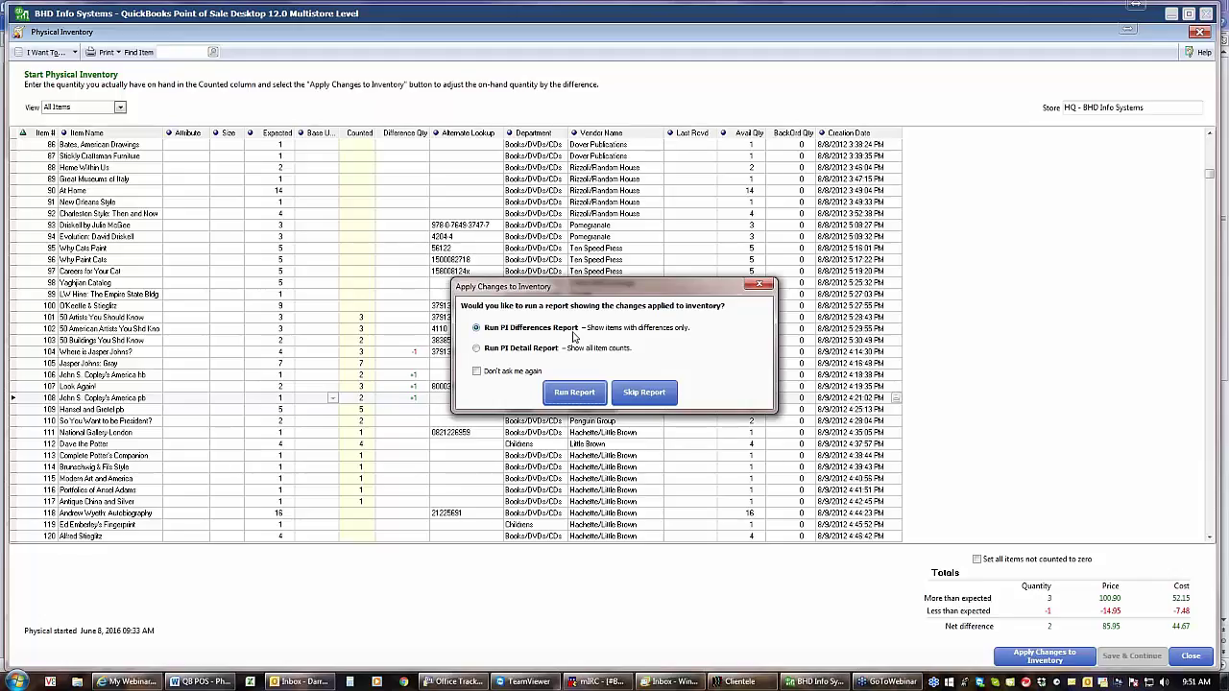
# - Run the PI Differences Report for the applied changes as a print preview, review it and exit the preview
pyautogui.click(574, 393)
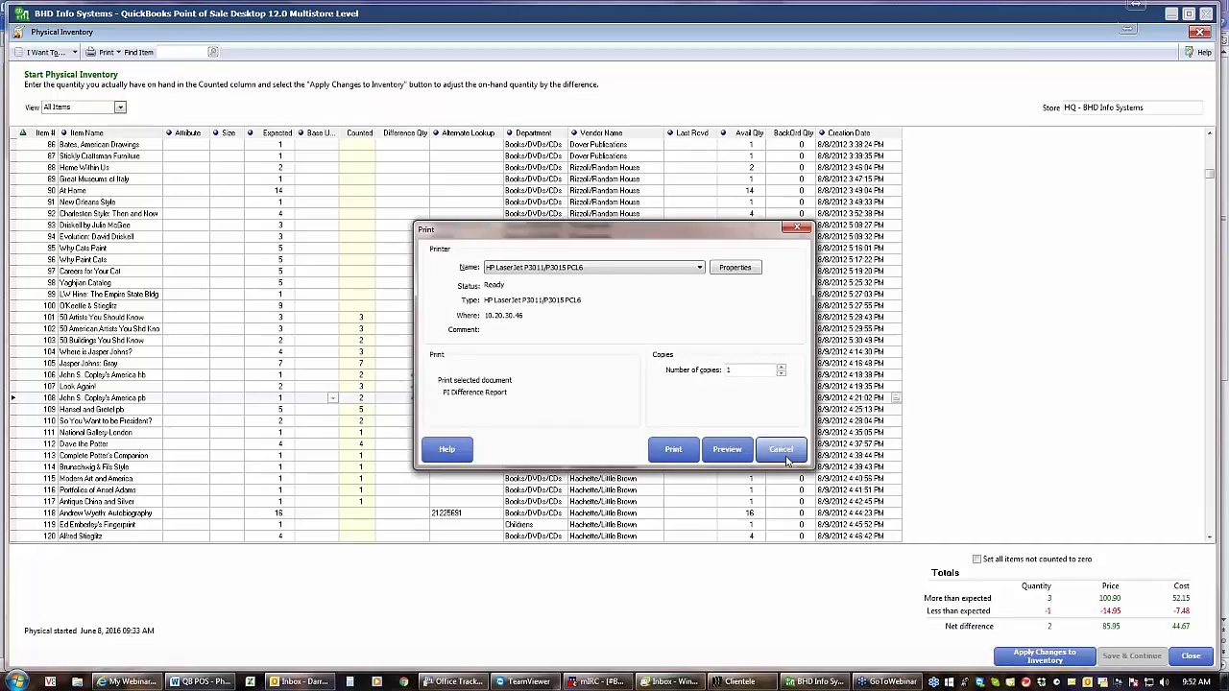
pyautogui.click(727, 450)
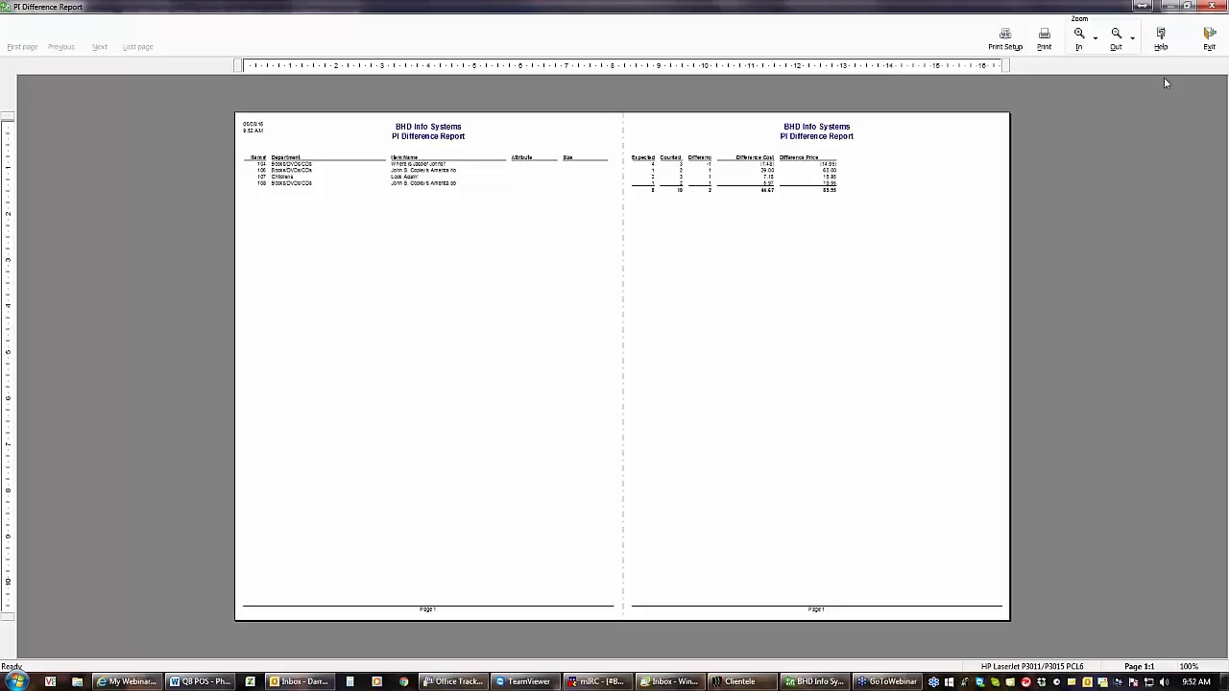
pyautogui.click(1209, 41)
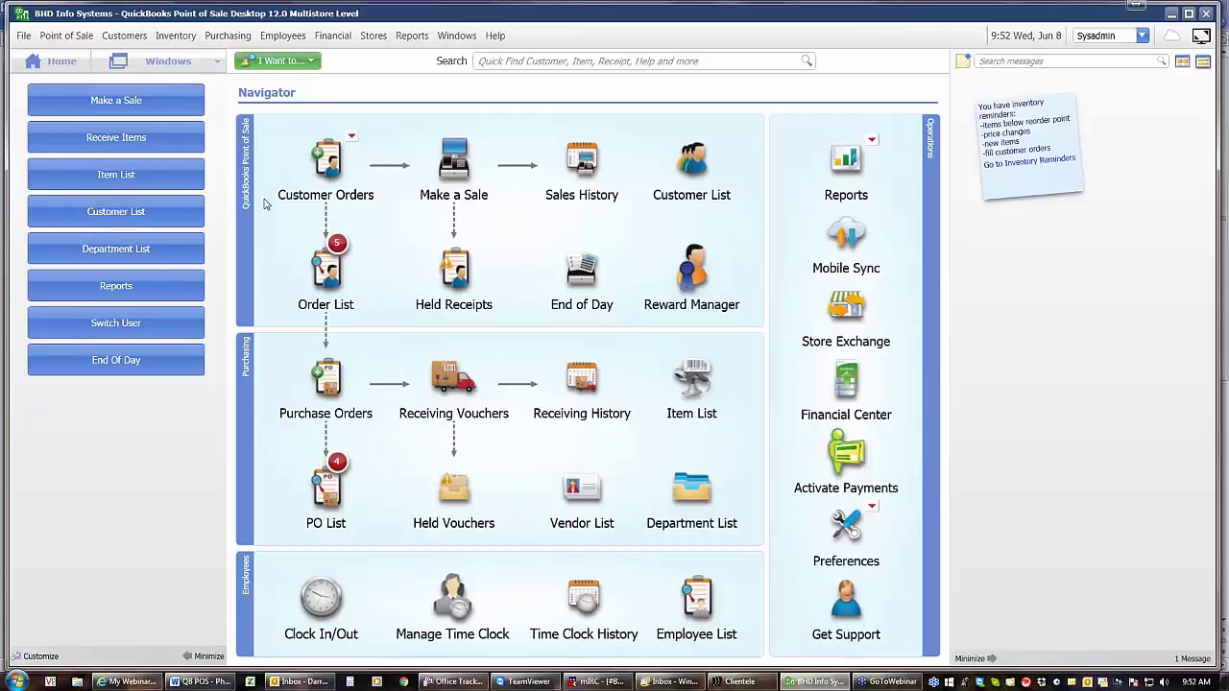
# - Open the quantity adjustment history filtered to Today, review the physical inventory memo and close the history
pyautogui.click(188, 37)
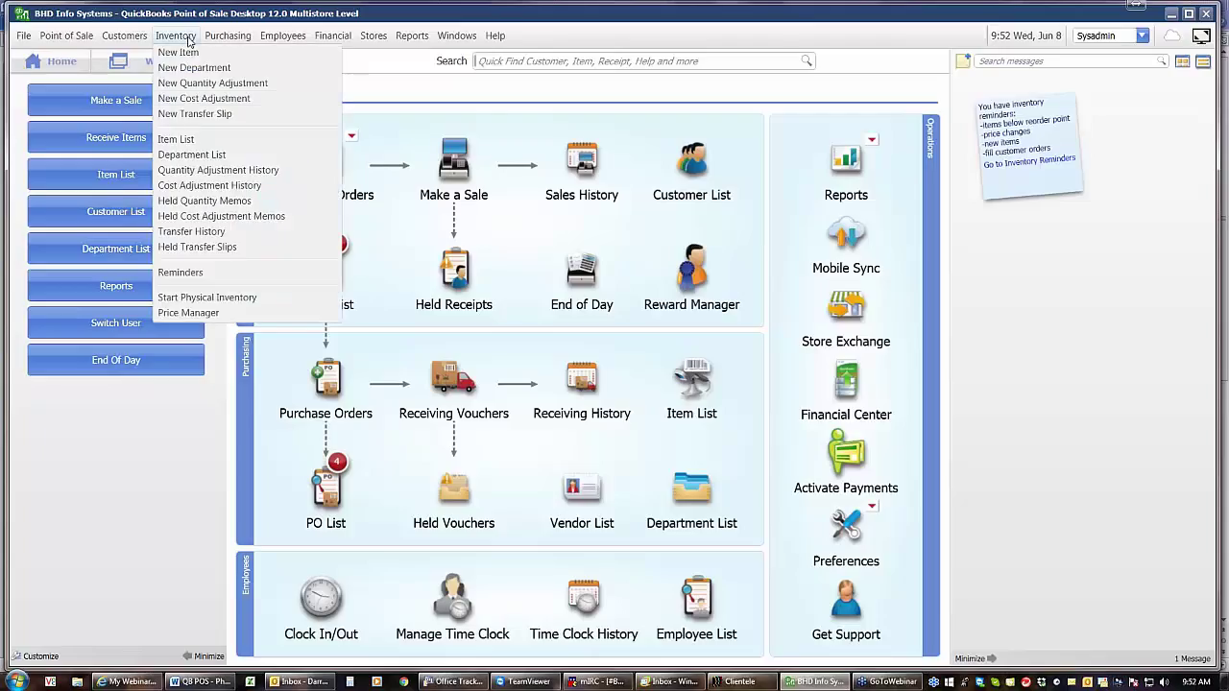
pyautogui.click(202, 171)
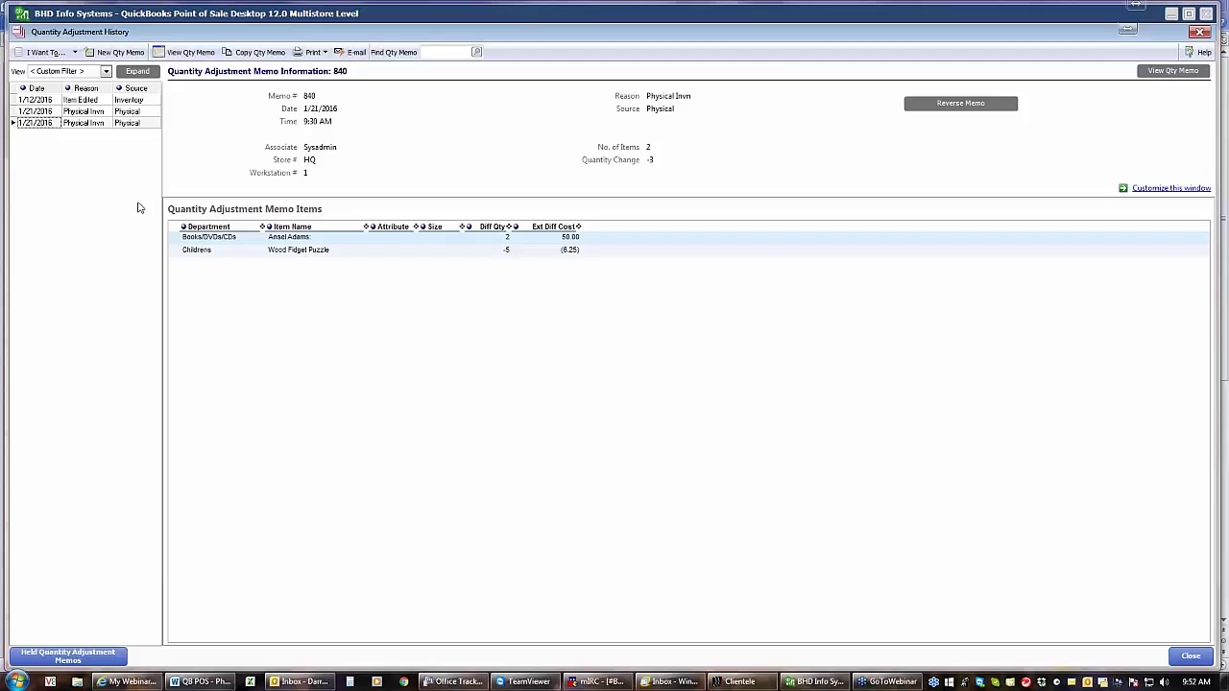
pyautogui.click(105, 71)
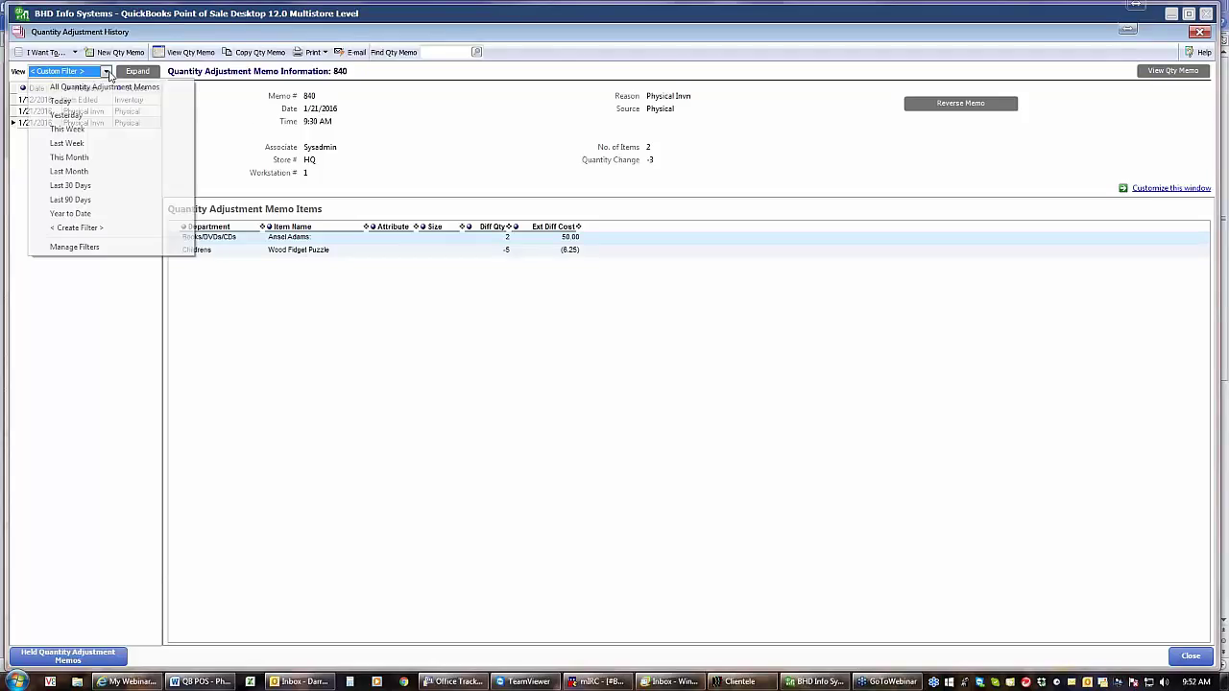
pyautogui.click(60, 101)
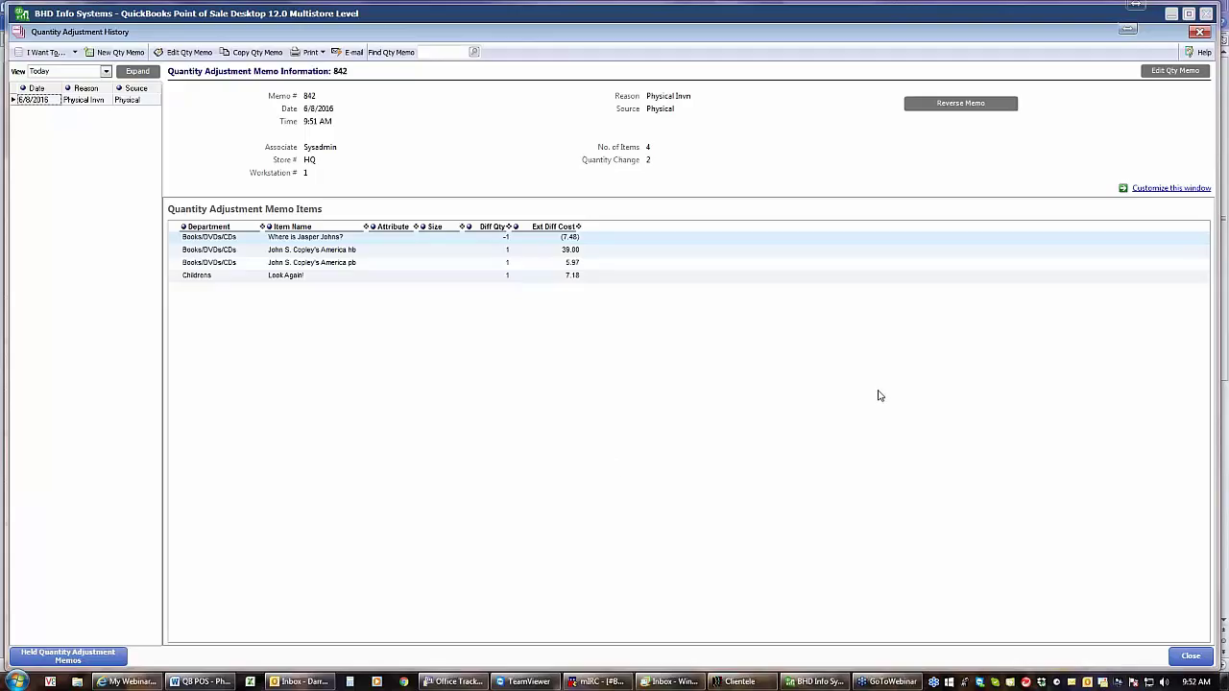
pyautogui.click(1188, 657)
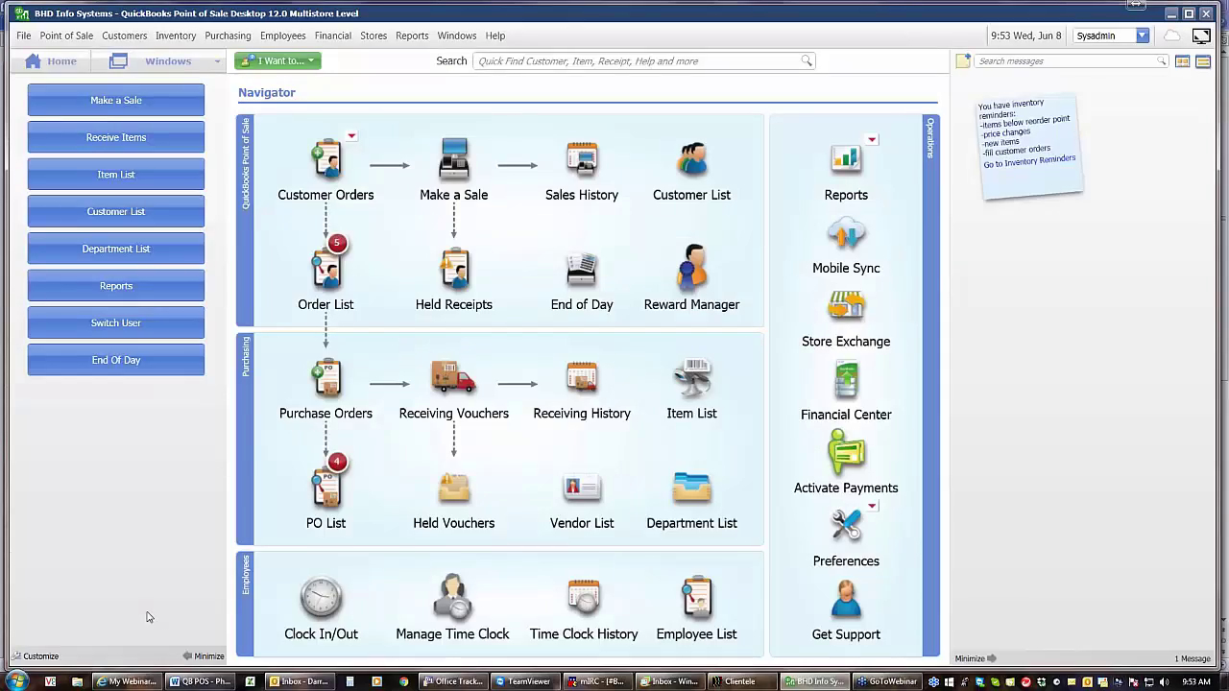